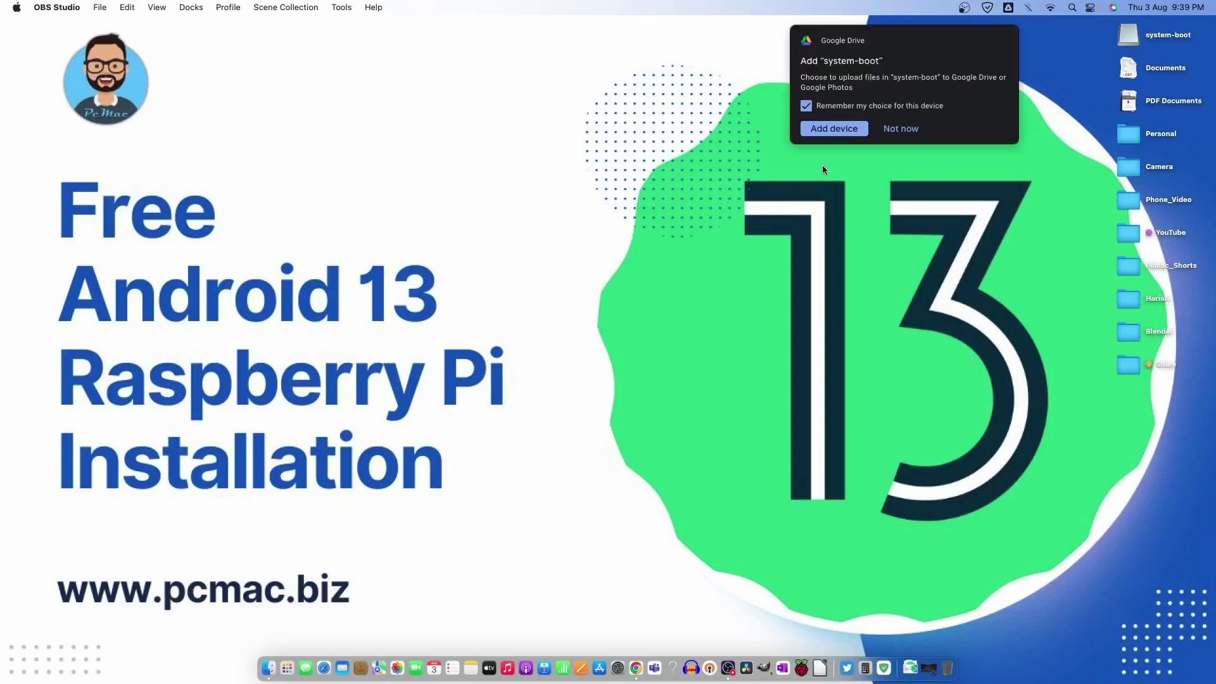
# Answer Not now to Google Drive's offer to back up the system-boot drive.
pyautogui.click(899, 129)
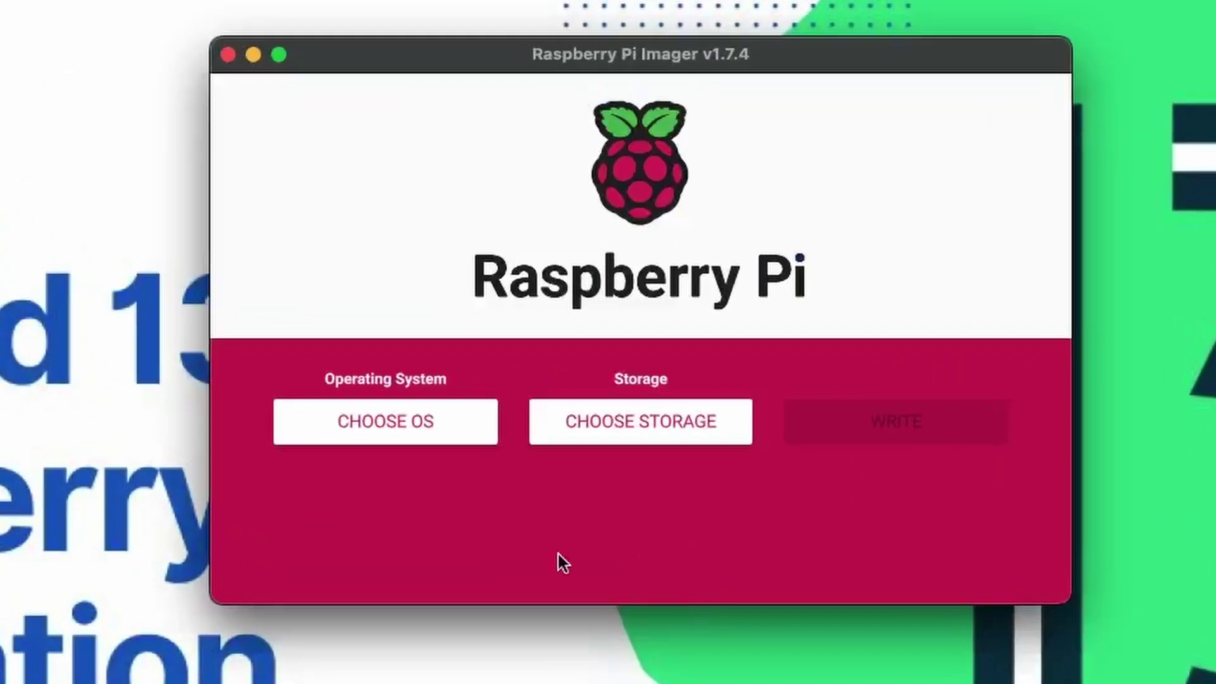
# In the operating system list, open Android by emteria under Freemium and paid-for OS.
pyautogui.click(420, 423)
pyautogui.scroll(-5, 602, 431)
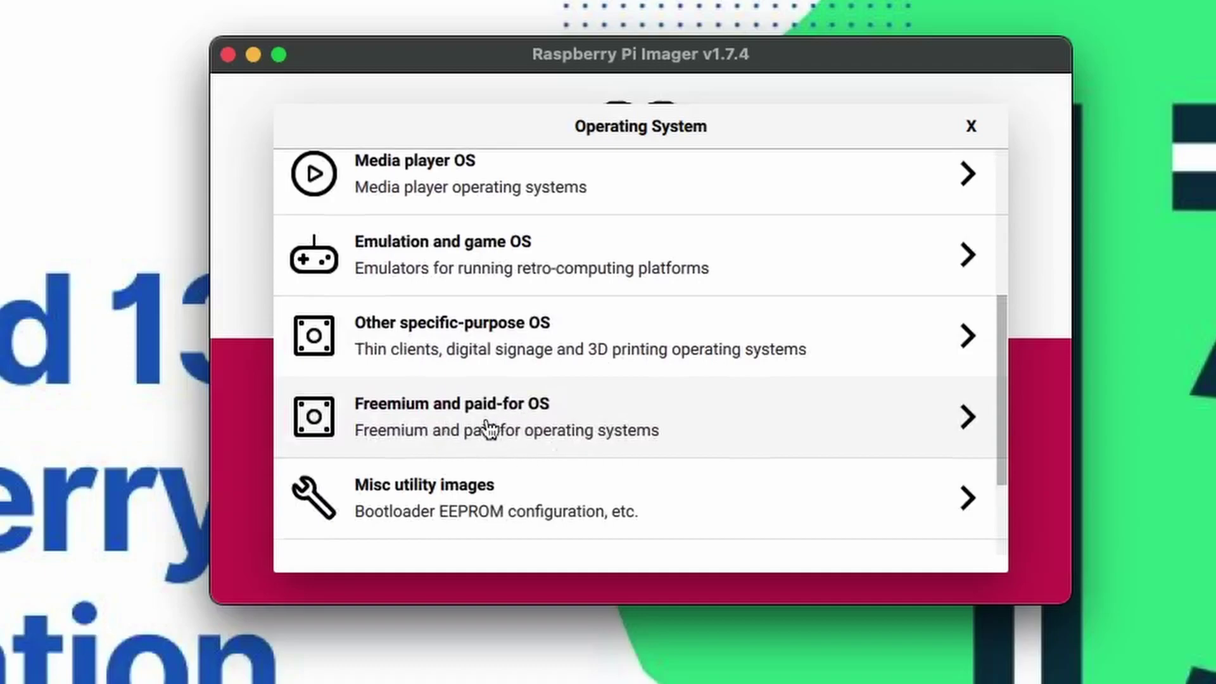
pyautogui.click(541, 423)
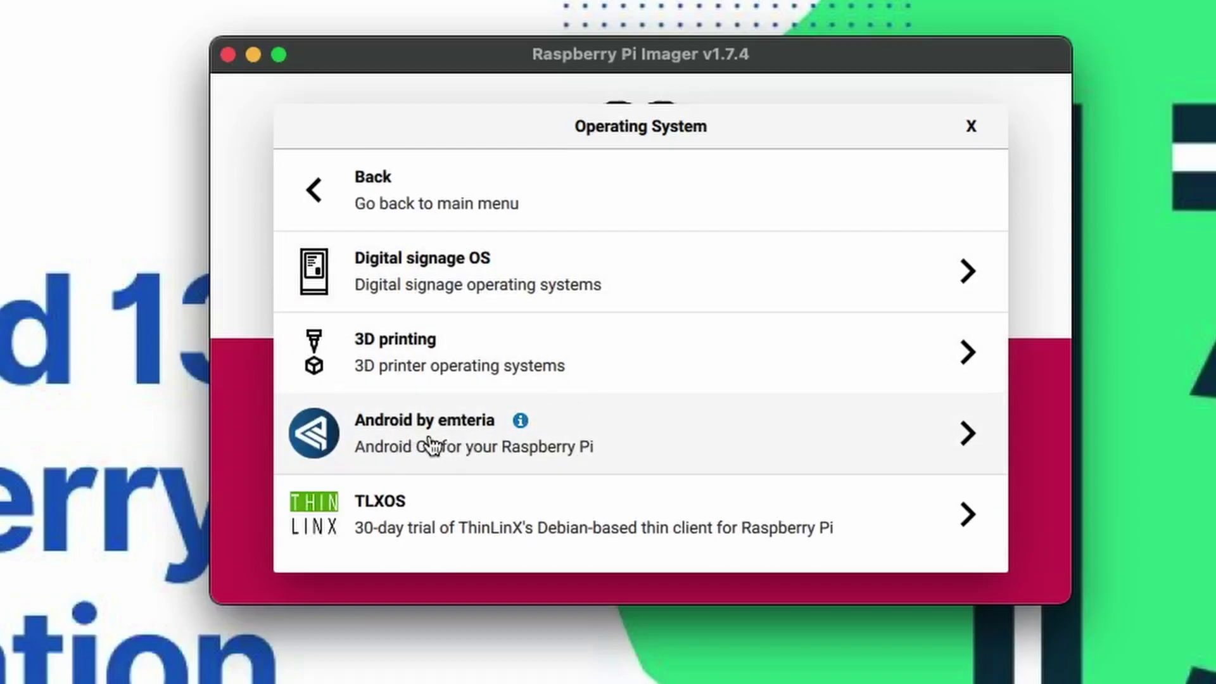
pyautogui.click(466, 429)
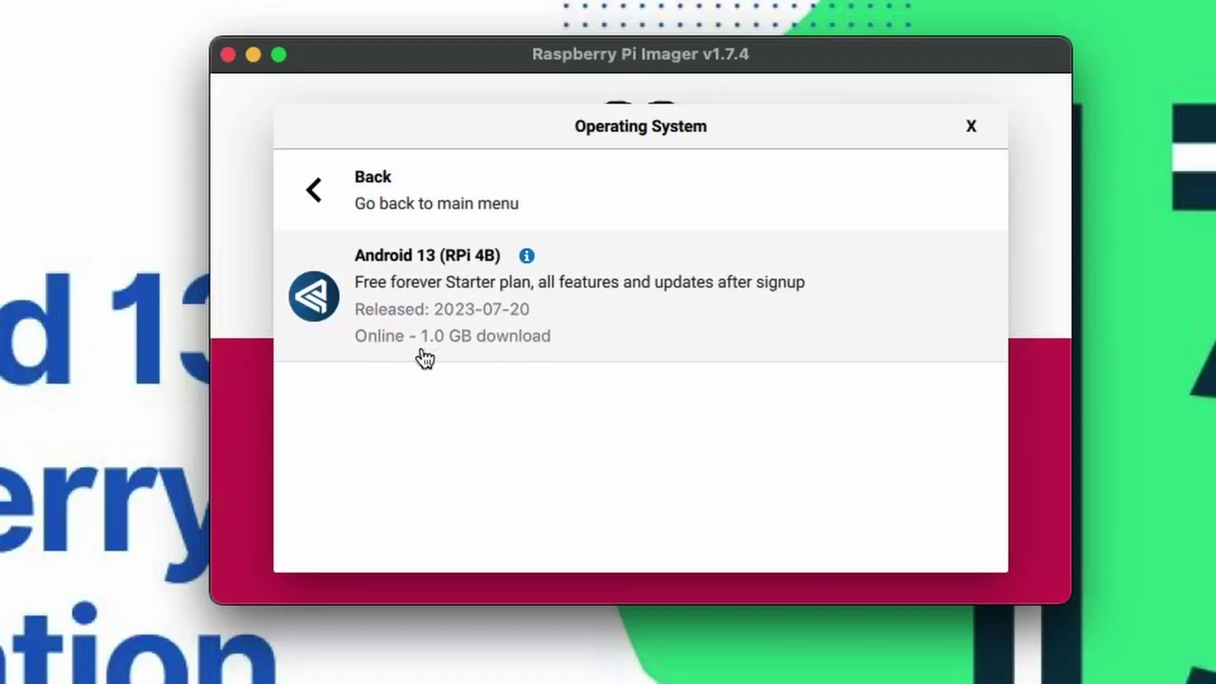
# Select Android 13 (RPi 4B) as the OS and the 15.7 GB MXT-USB drive as storage.
pyautogui.click(508, 337)
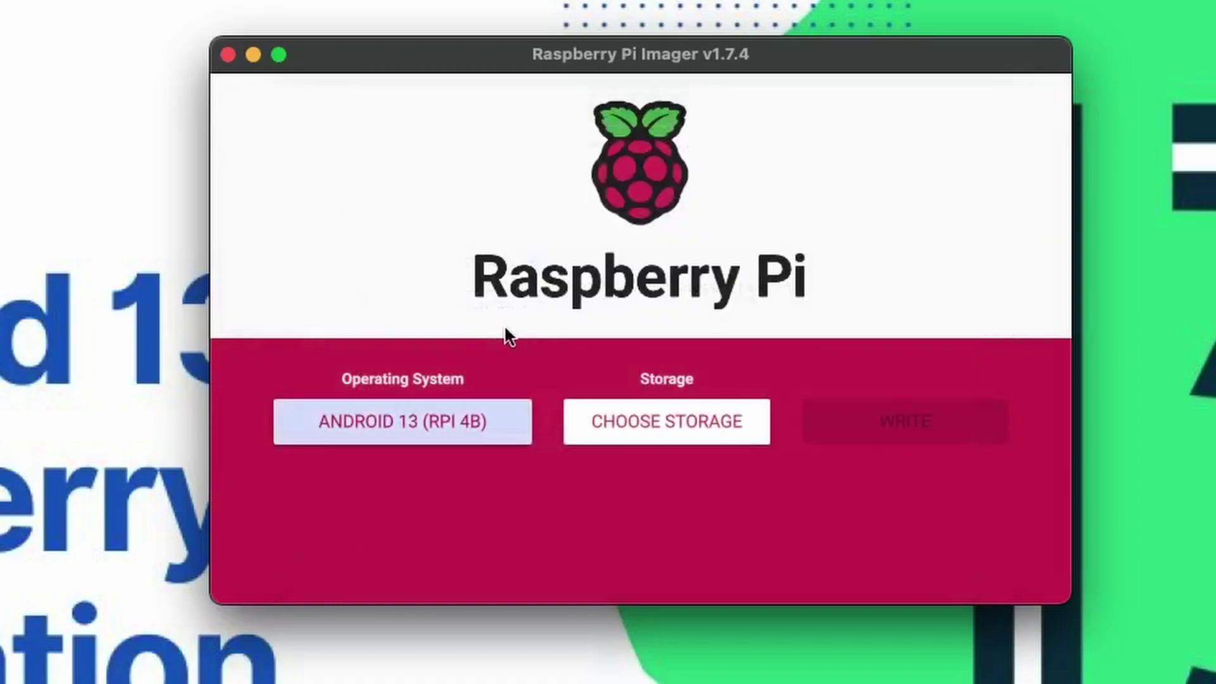
pyautogui.click(675, 421)
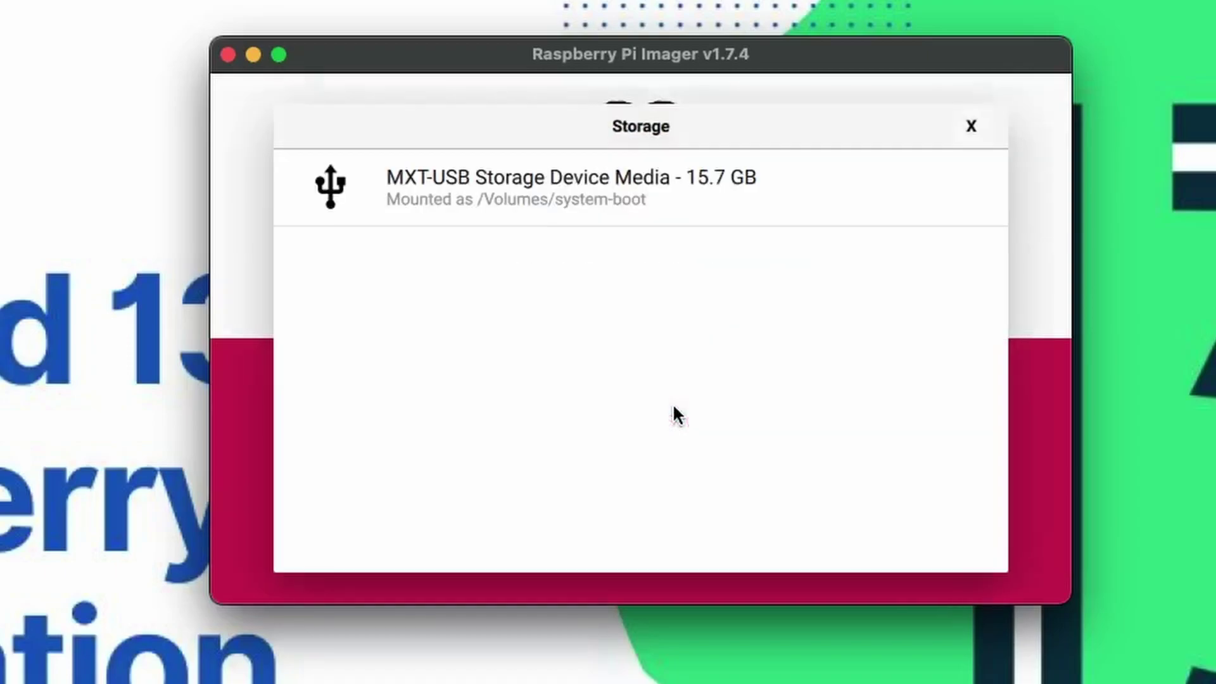
pyautogui.click(571, 218)
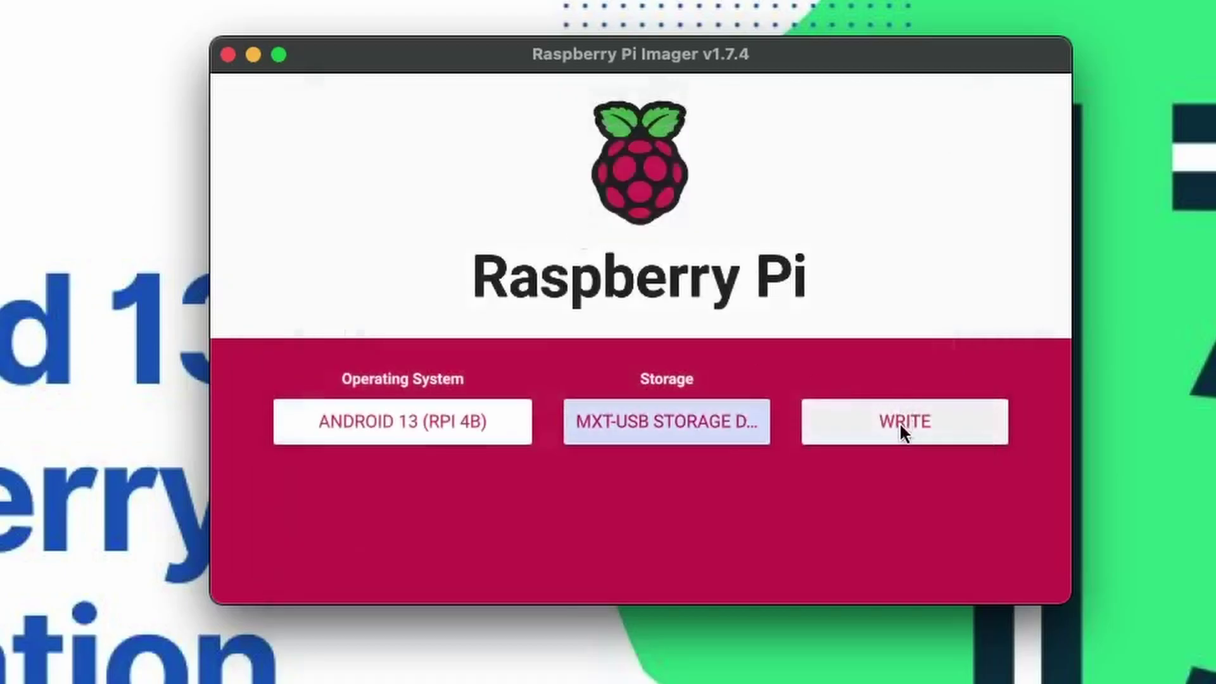
# Start the write, confirm erasing the drive, and authorise it with the account password.
pyautogui.click(899, 422)
pyautogui.click(645, 418)
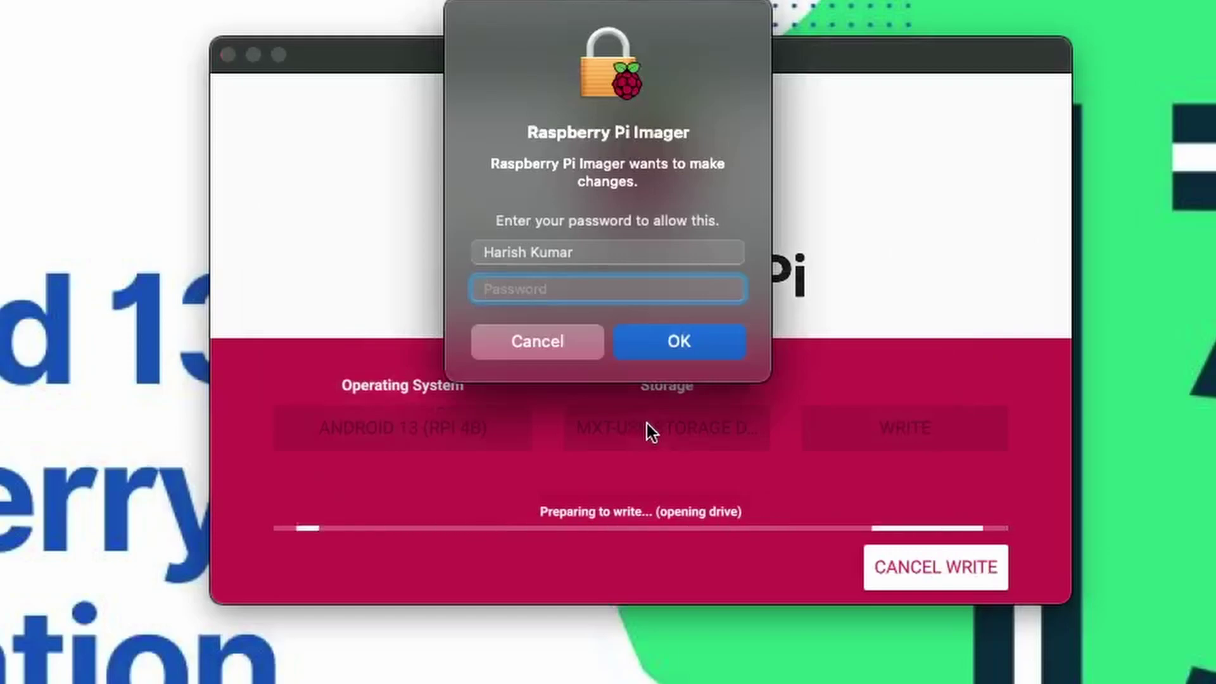
pyautogui.write('••••••')
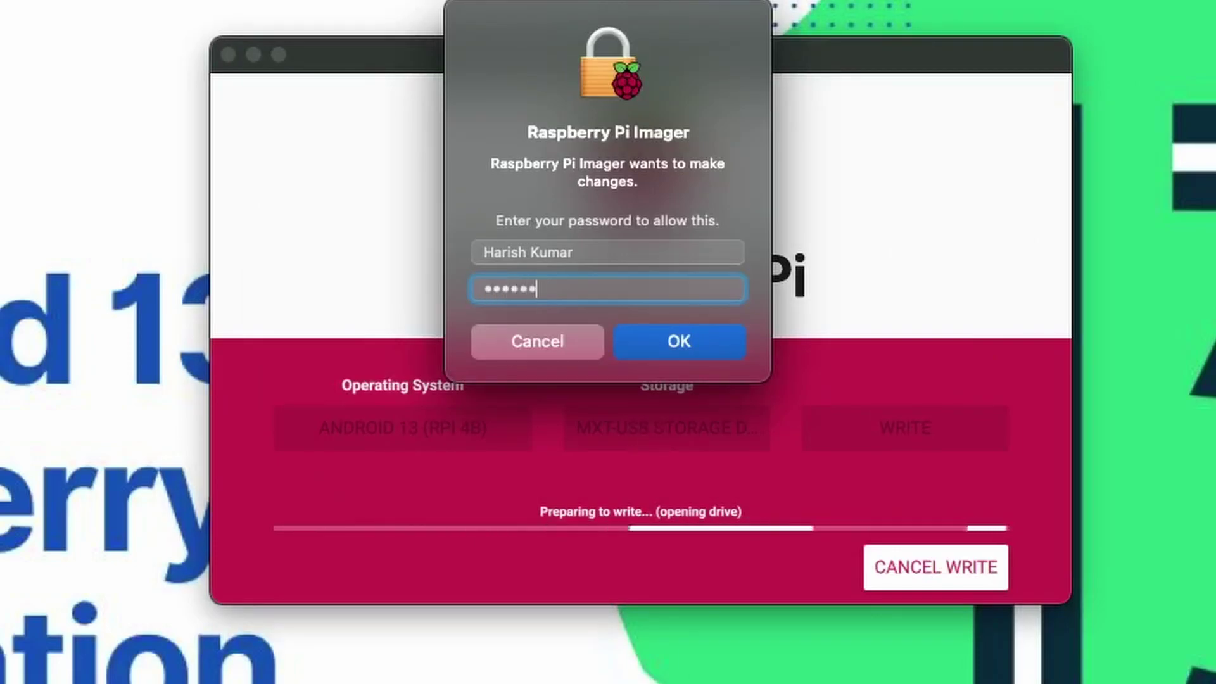
pyautogui.write('•••••')
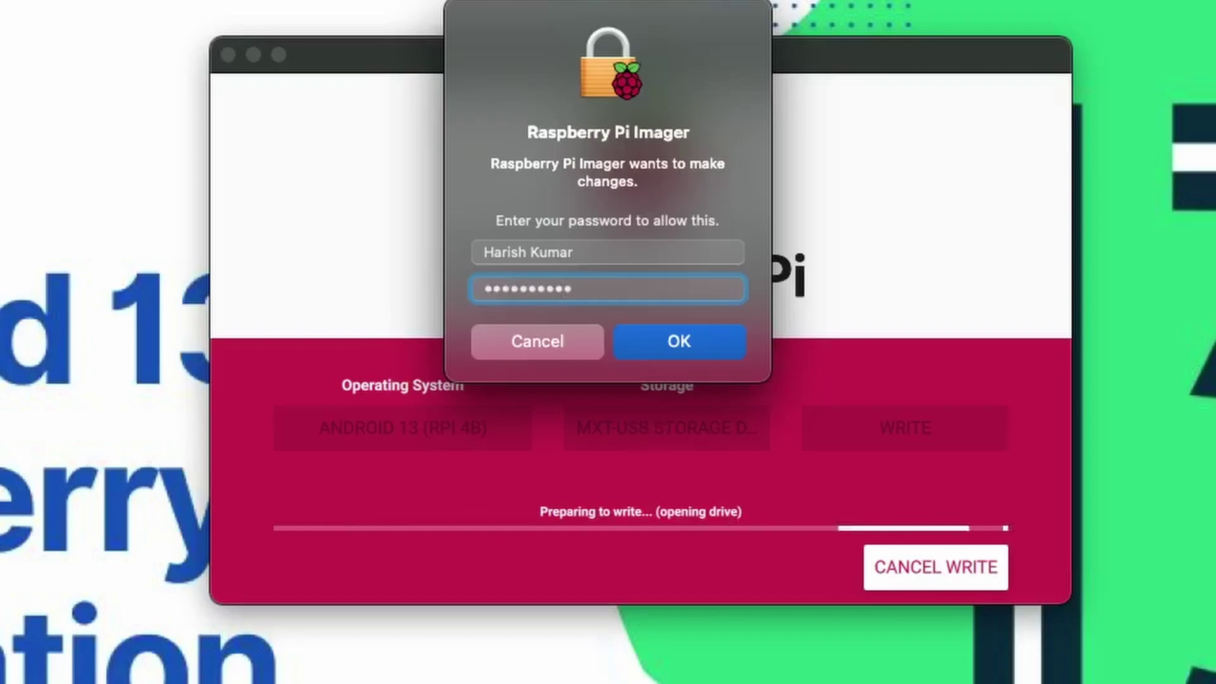
pyautogui.write('•••••')
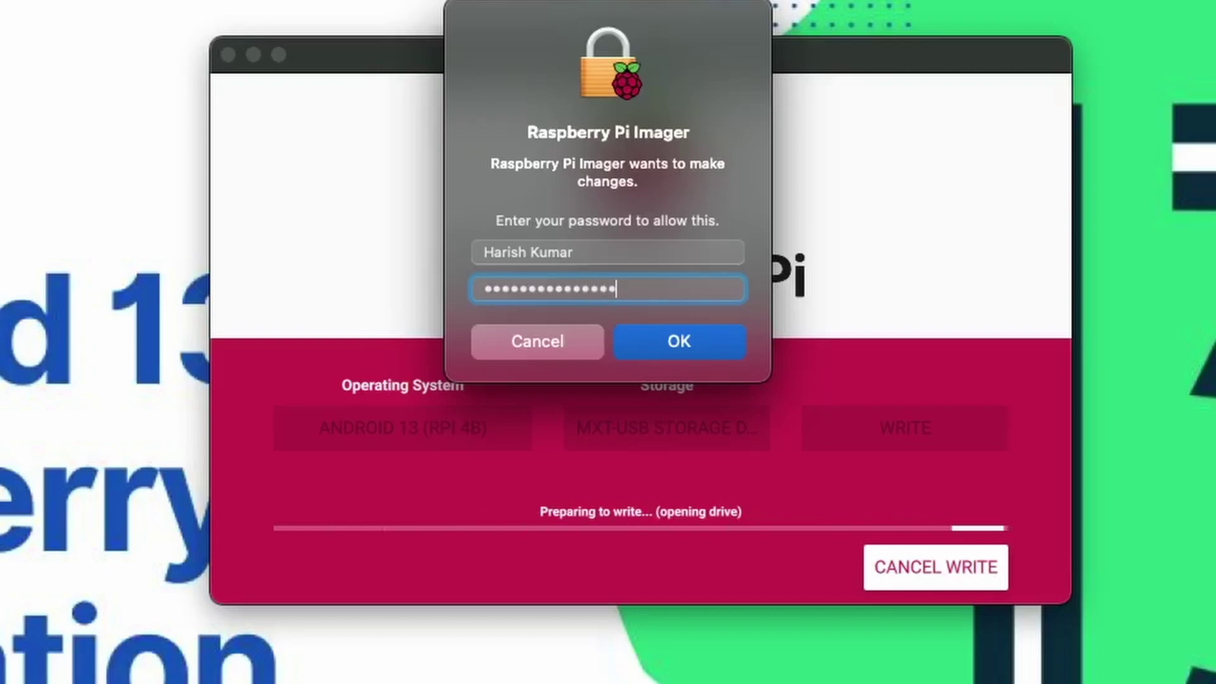
pyautogui.press('Return')
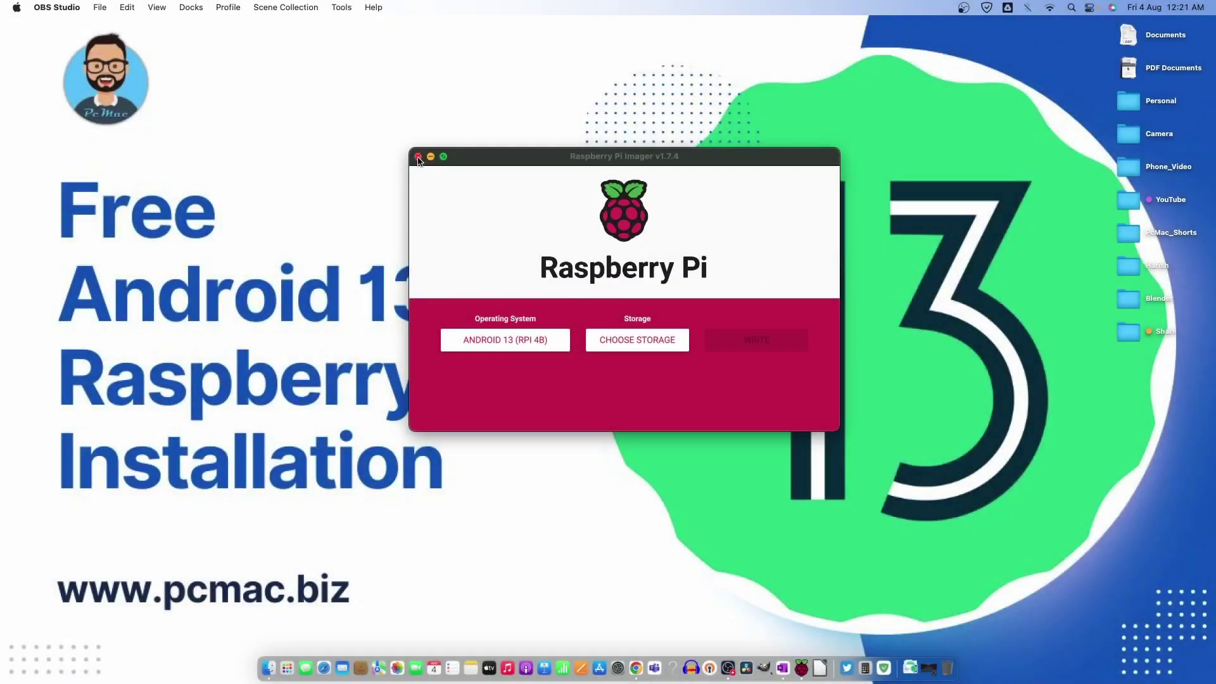
# Quit Raspberry Pi Imager and return focus to the desktop.
pyautogui.click(418, 157)
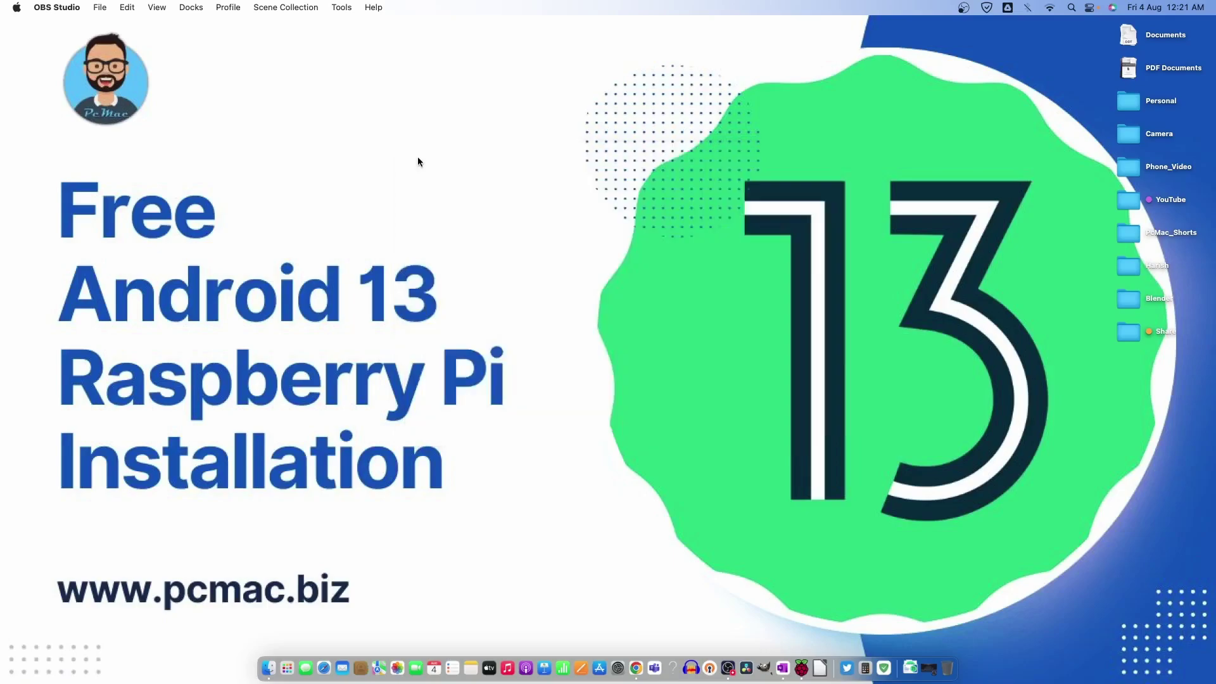
pyautogui.click(637, 363)
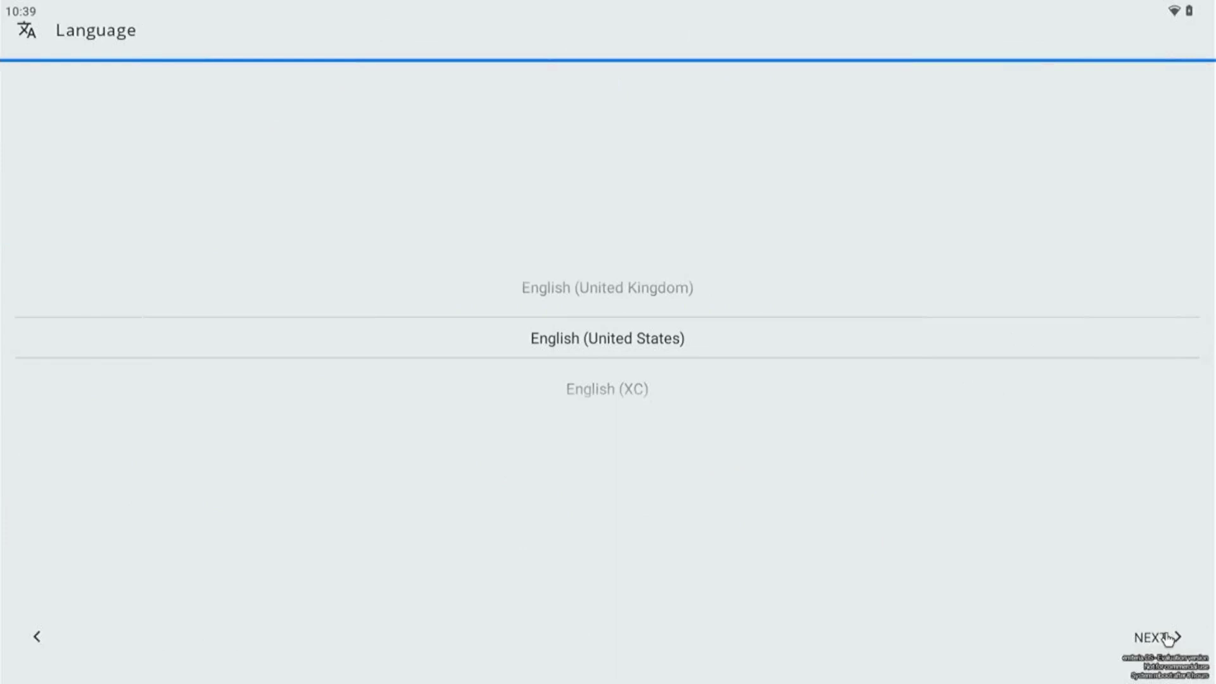
# Keep English (United States), accept the Kolkata date and time, and connect to Wi-Fi.
pyautogui.click(1168, 638)
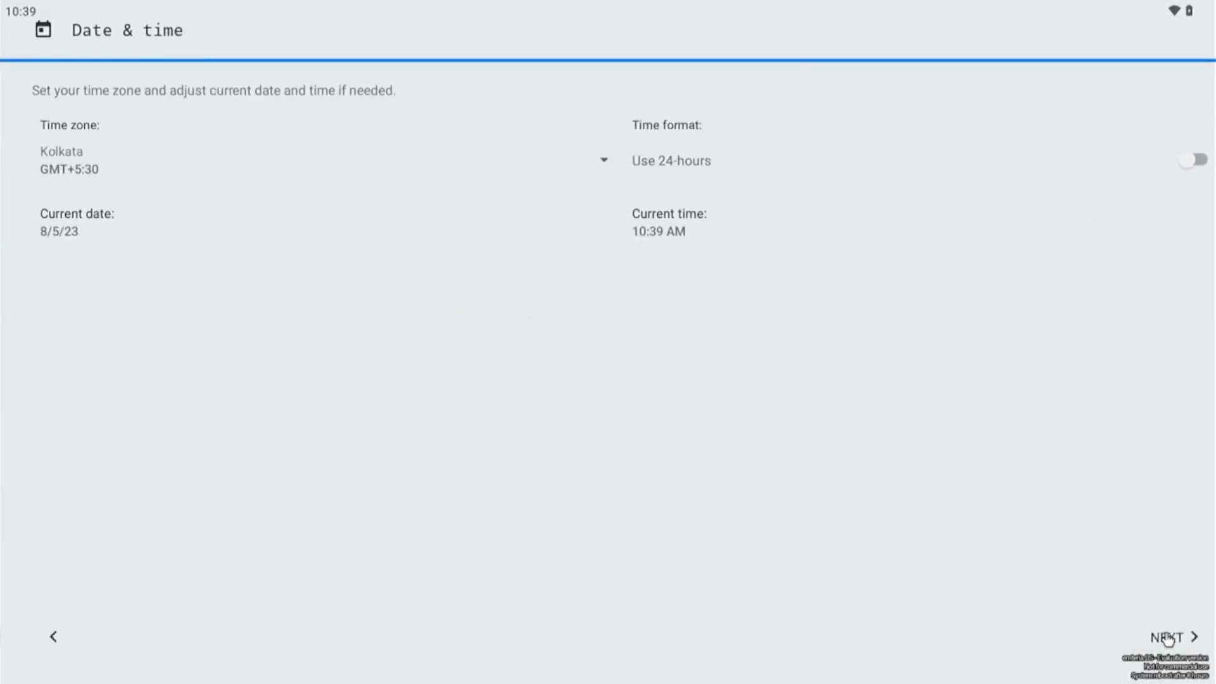
pyautogui.click(1167, 638)
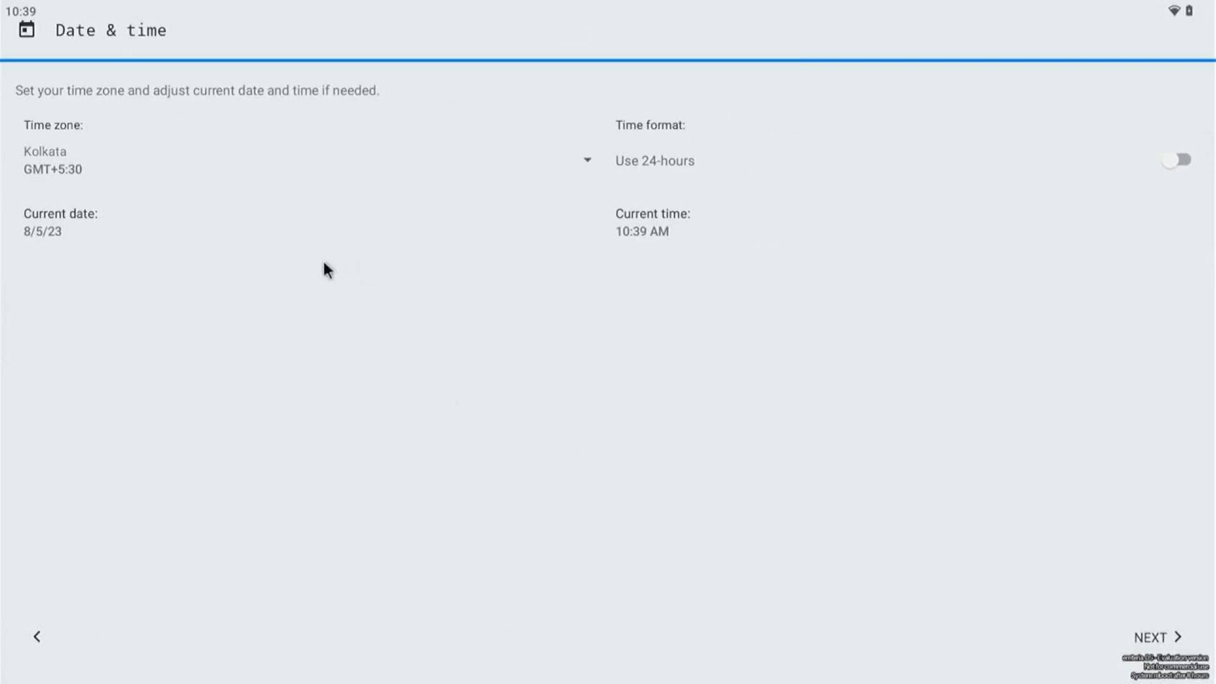
pyautogui.click(315, 240)
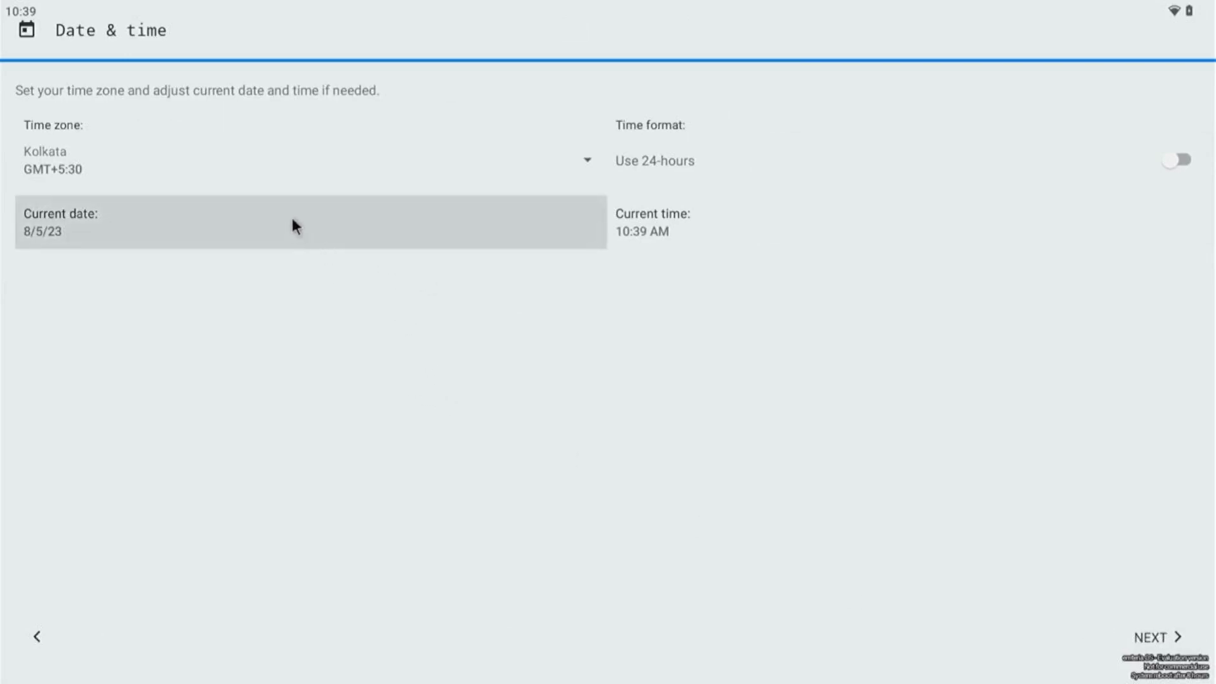
pyautogui.click(1141, 638)
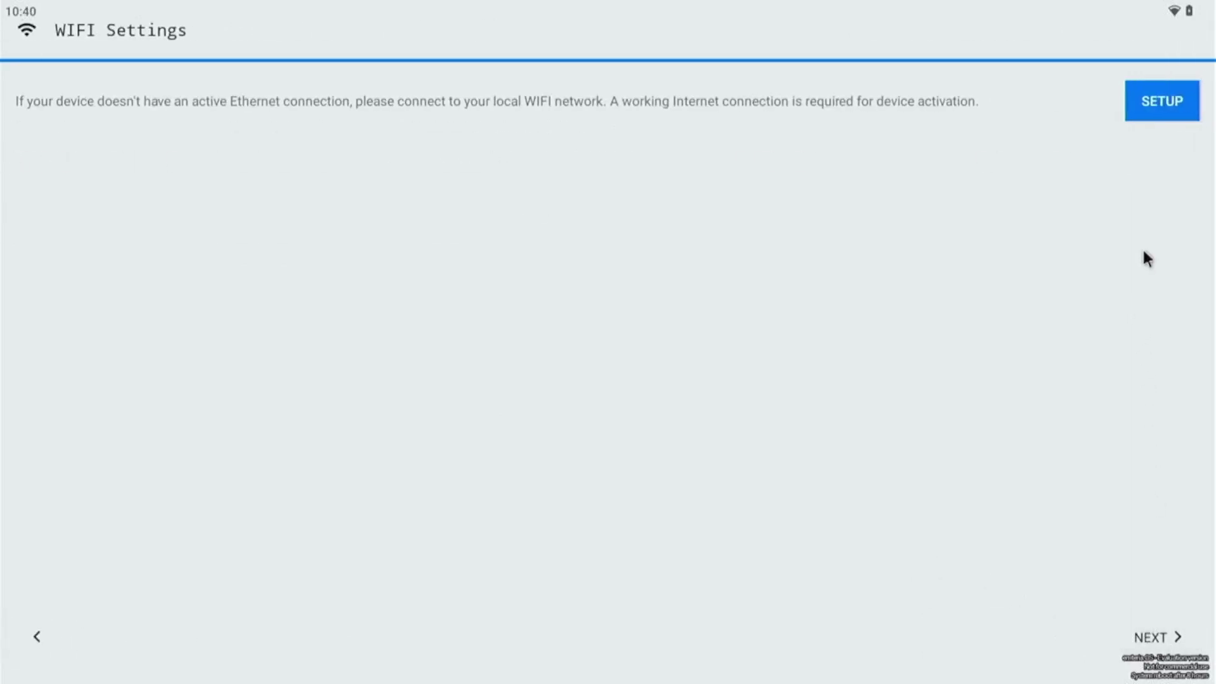
pyautogui.click(1151, 110)
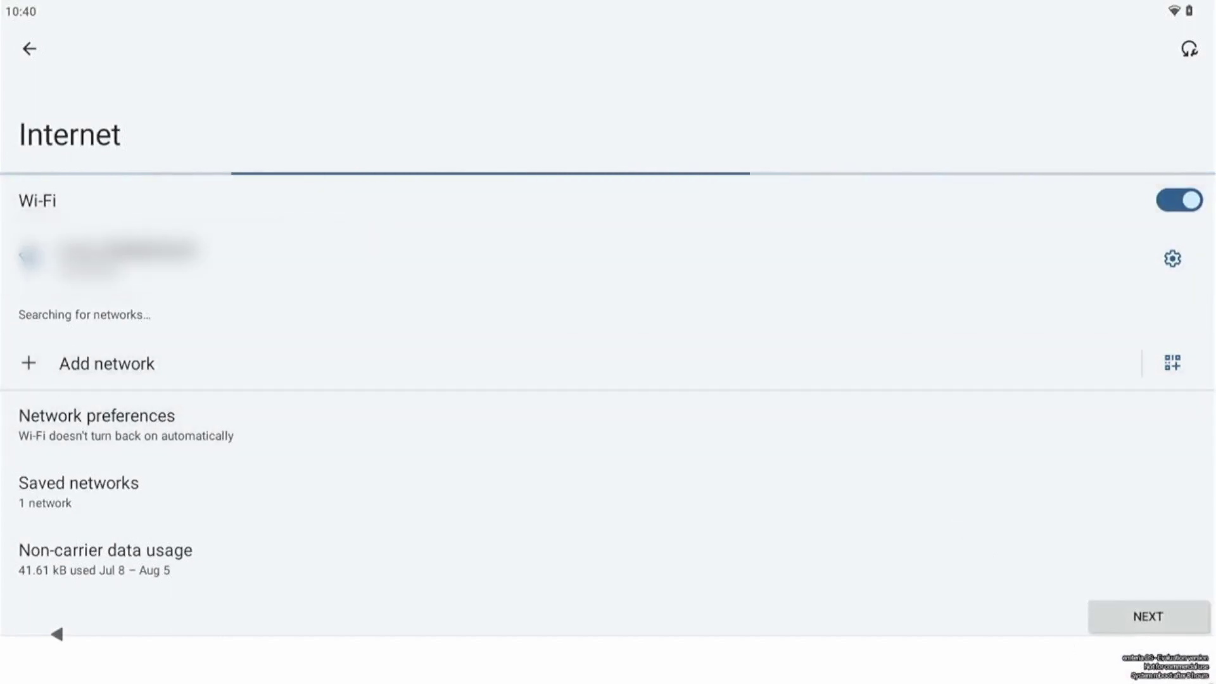
pyautogui.click(1186, 624)
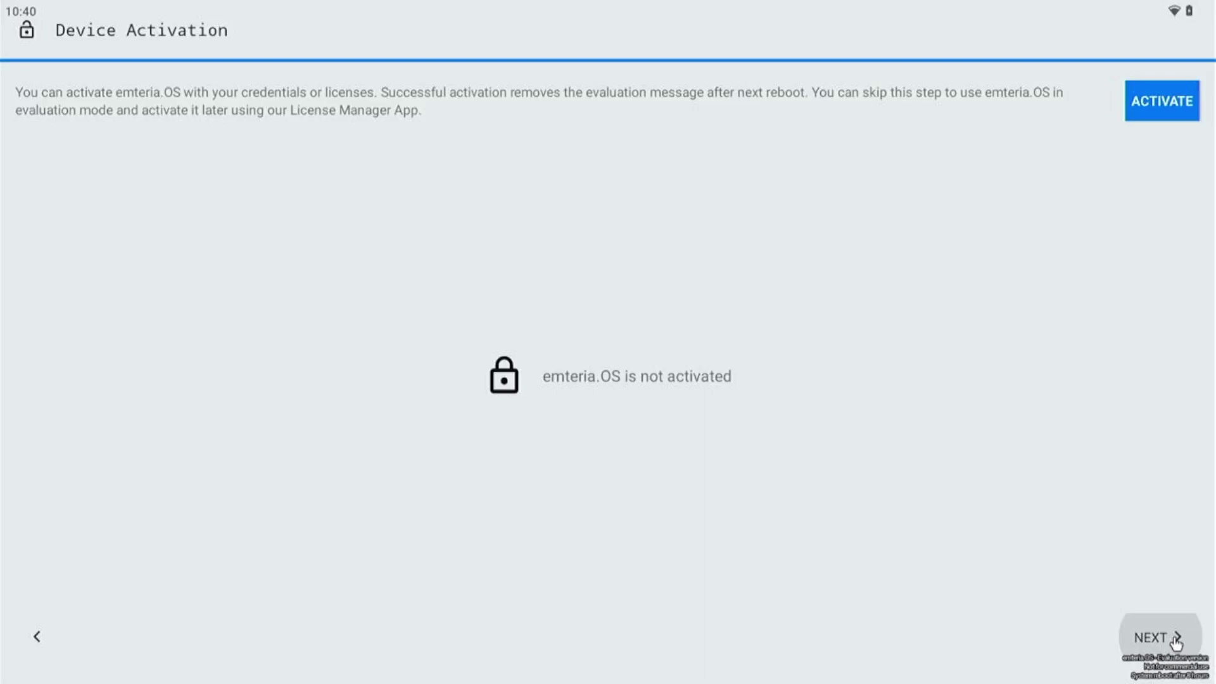
# Skip activation and extra options, agree to the End-User License Agreement, and finish setup.
pyautogui.click(1176, 644)
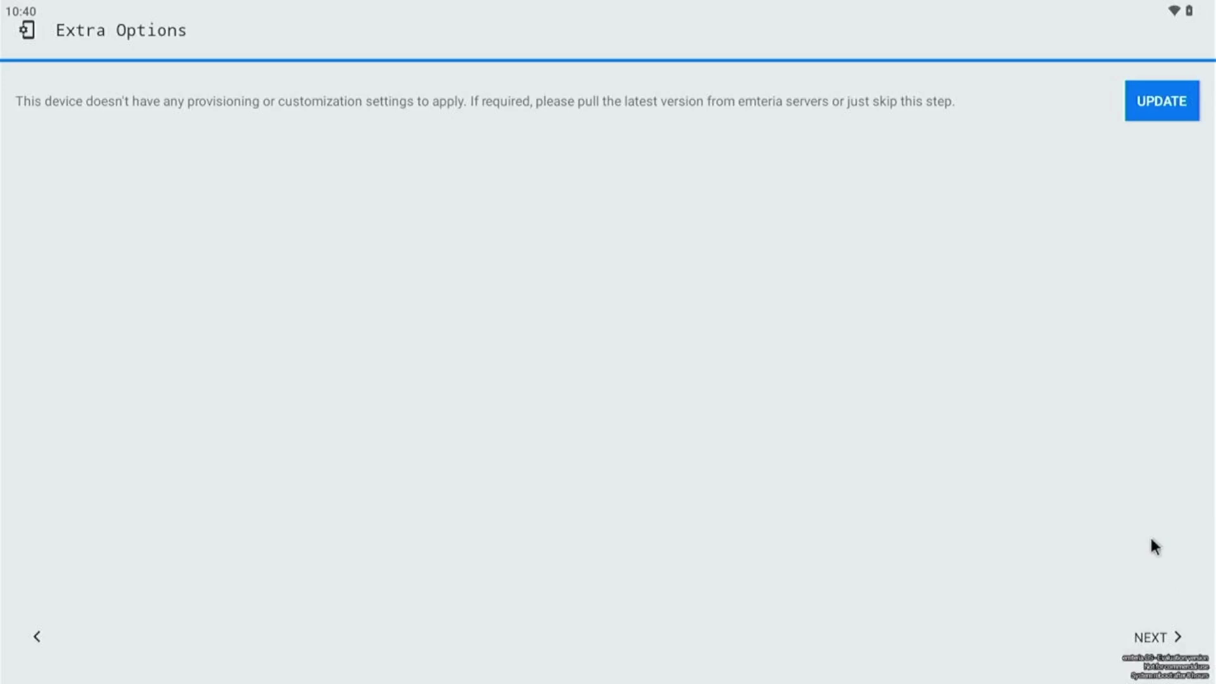
pyautogui.click(1164, 644)
pyautogui.click(1164, 644)
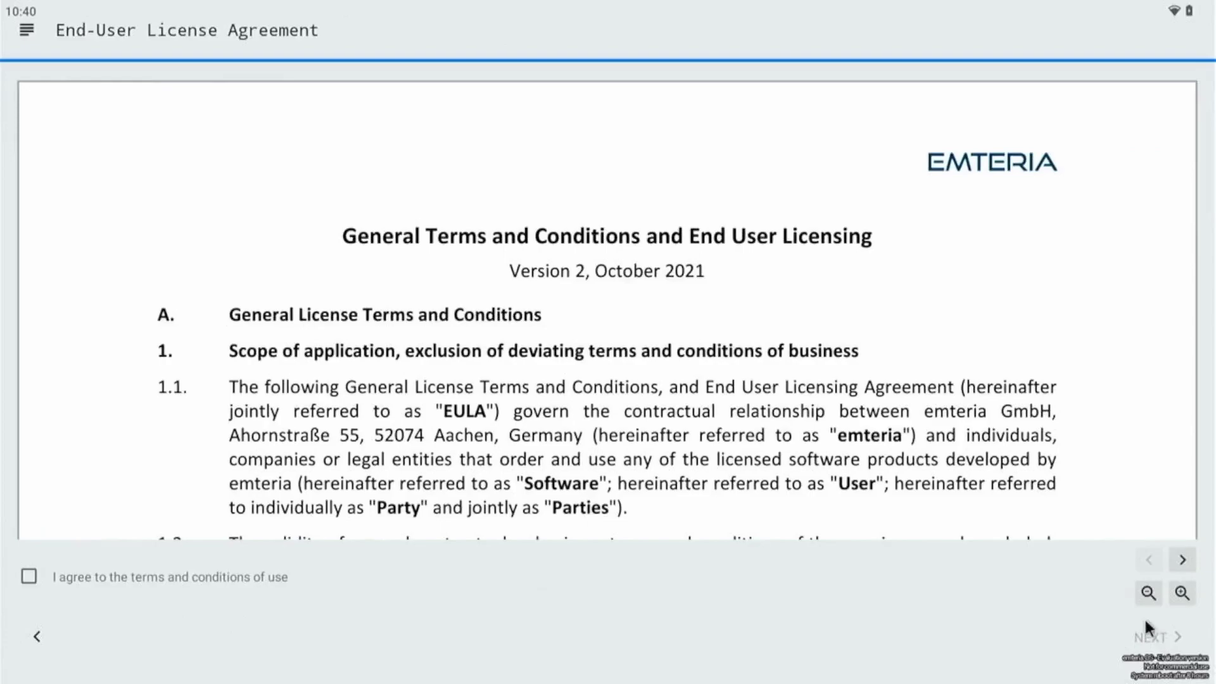
pyautogui.scroll(-1, 976, 436)
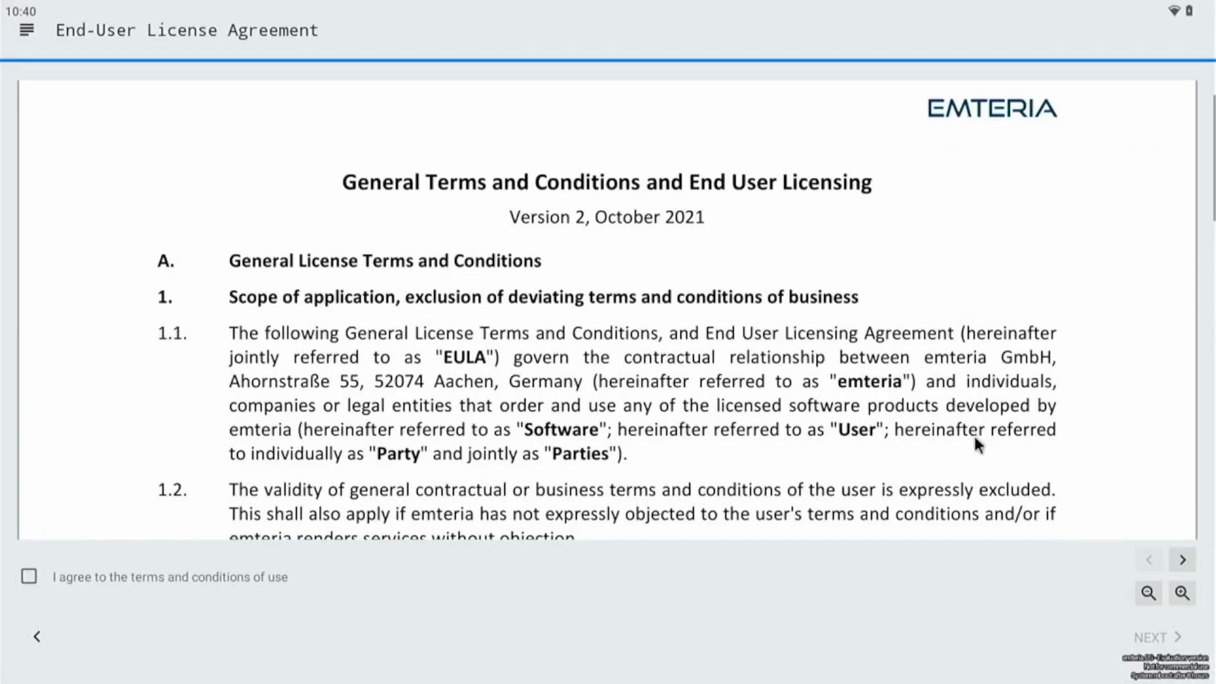
pyautogui.click(28, 584)
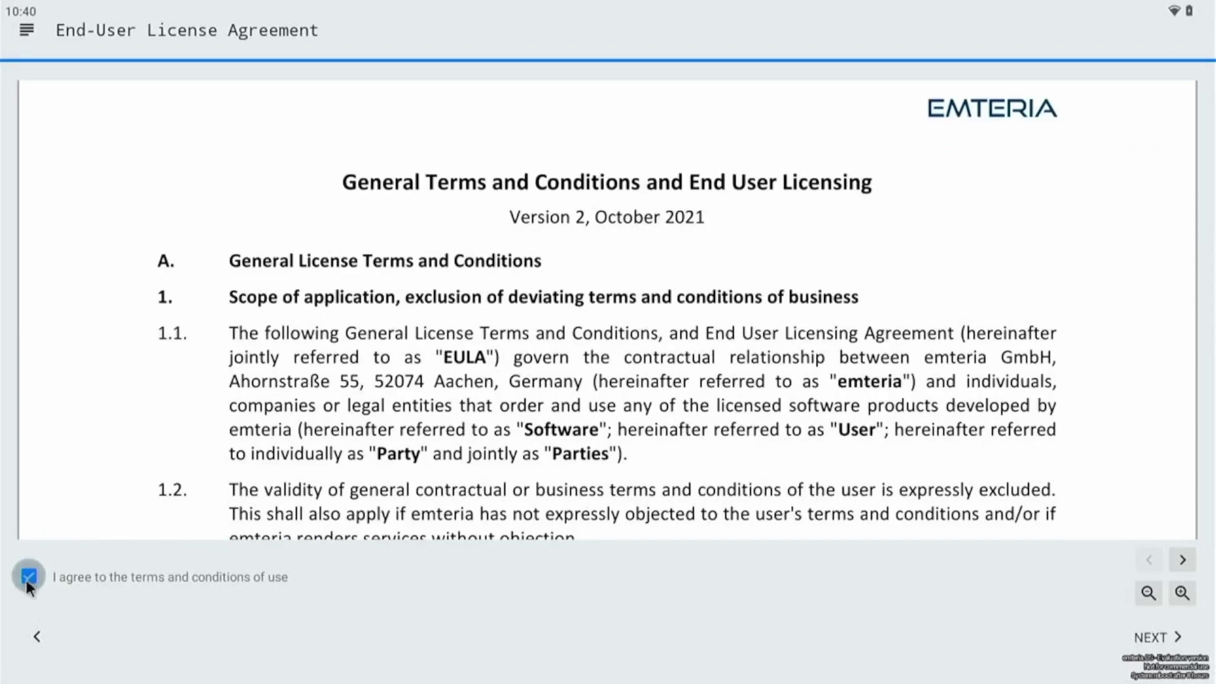
pyautogui.click(1152, 635)
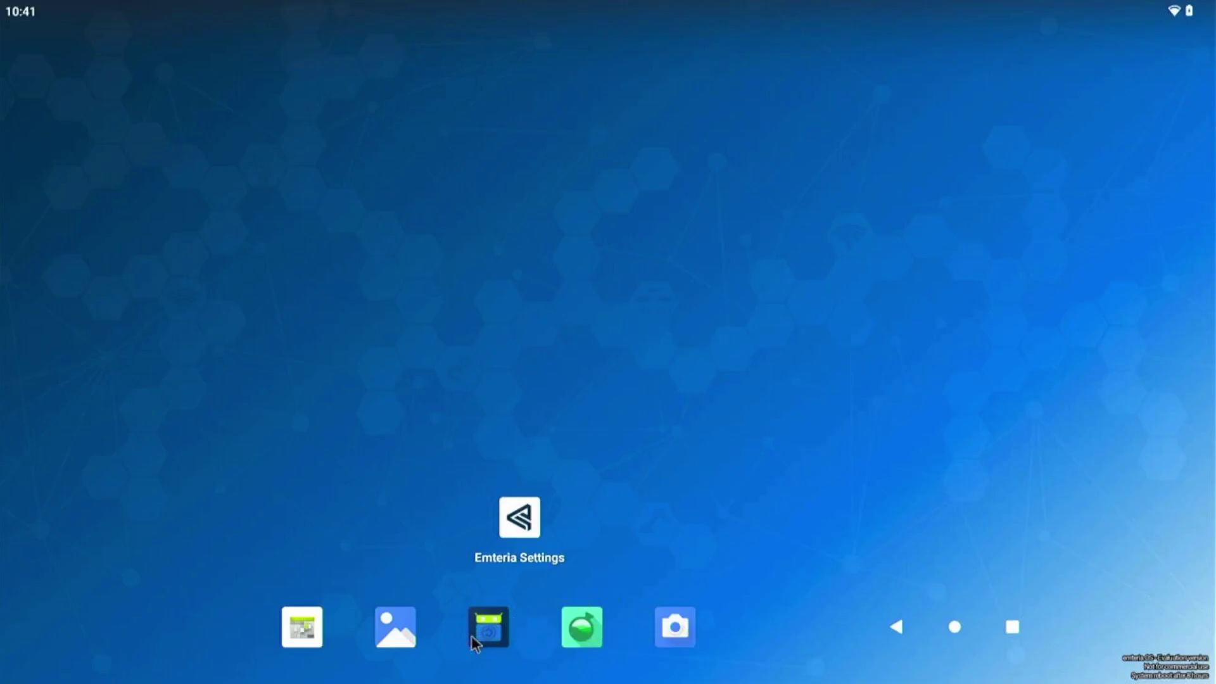
# Launch Gallery, dismiss the taskbar tips, and show the app drawer with F-Droid and Bromite.
pyautogui.click(394, 632)
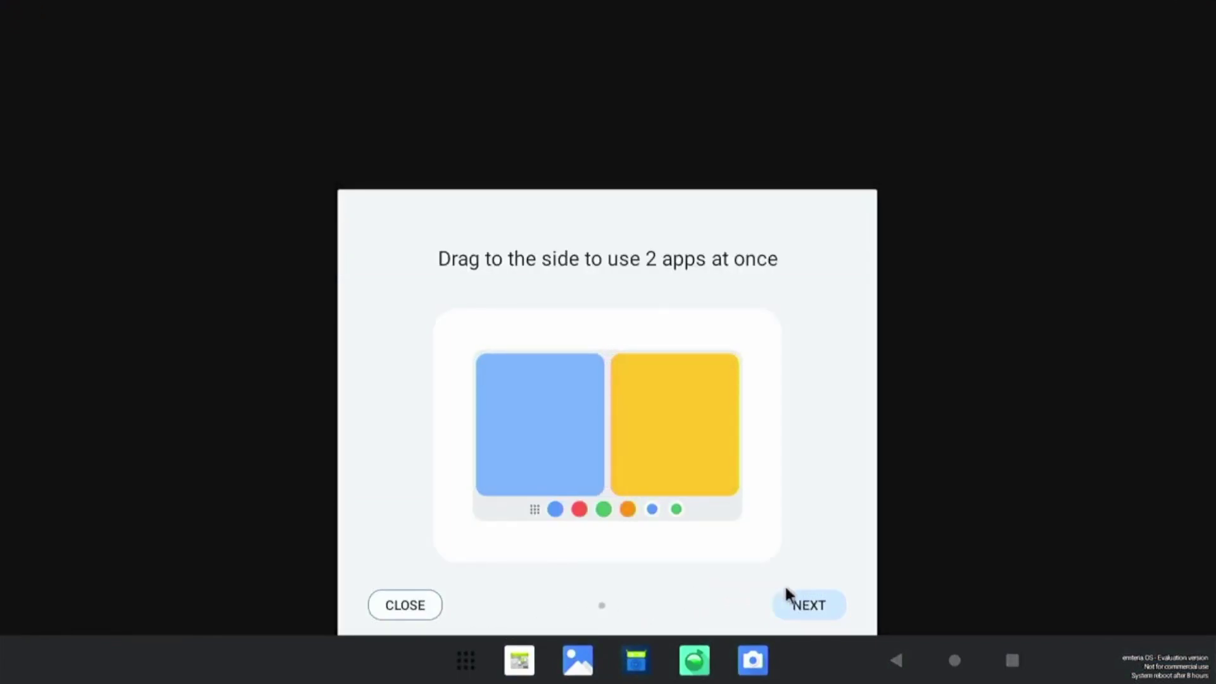
pyautogui.click(806, 603)
pyautogui.click(806, 604)
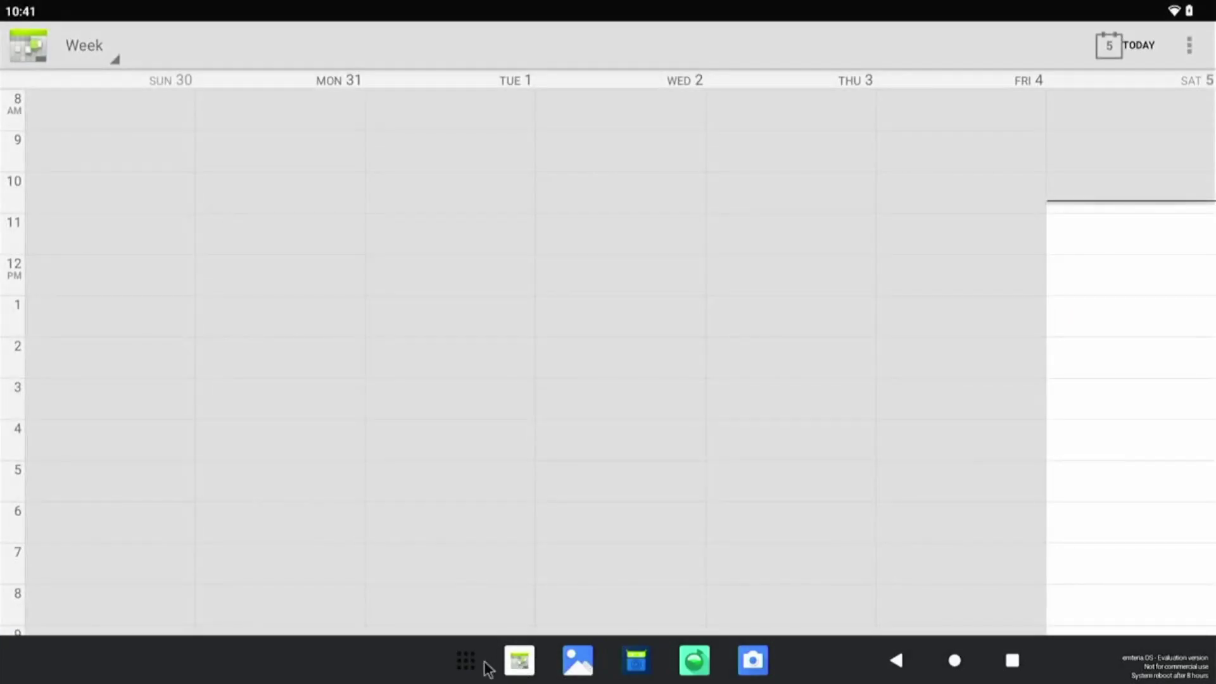
pyautogui.click(470, 661)
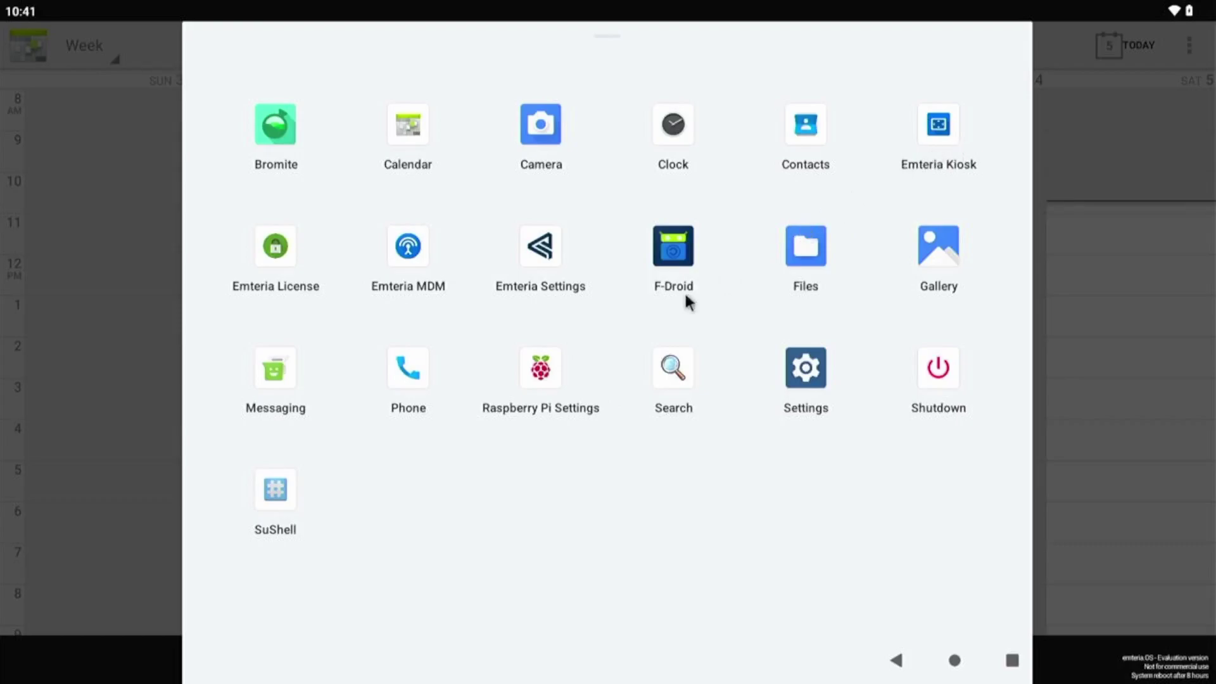
# Launch Raspberry Pi Settings from the app drawer and scroll to the top of its options.
pyautogui.click(532, 379)
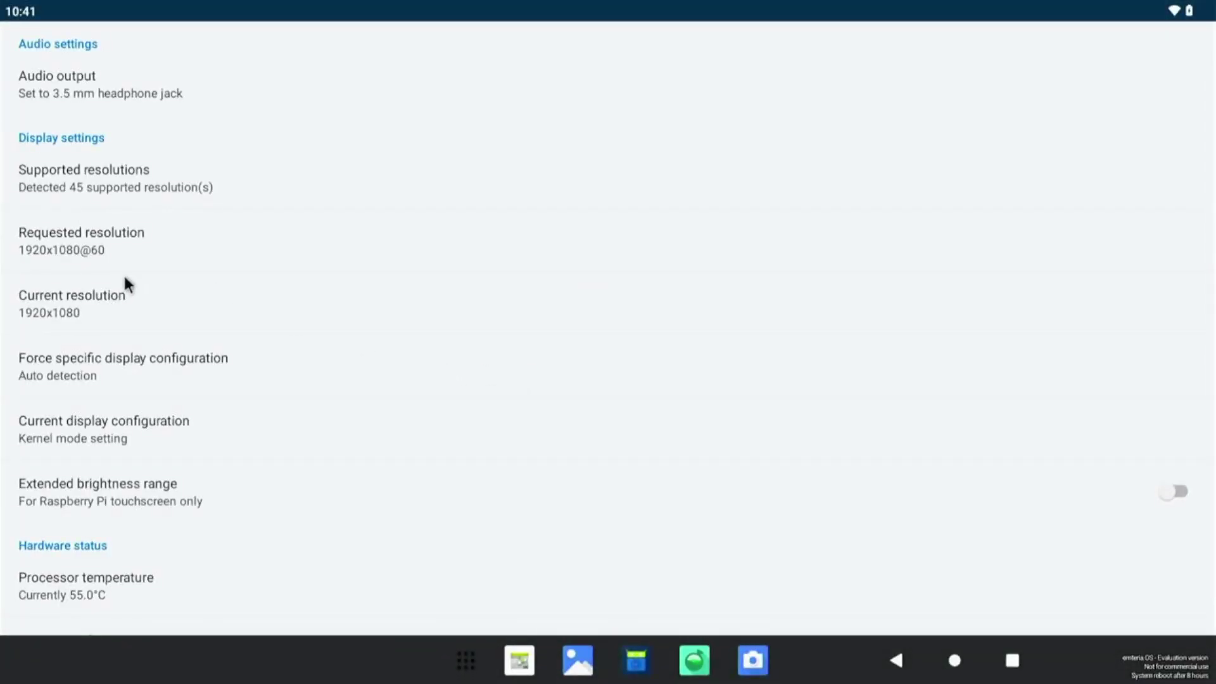
pyautogui.scroll(1, 135, 280)
pyautogui.scroll(1, 523, 512)
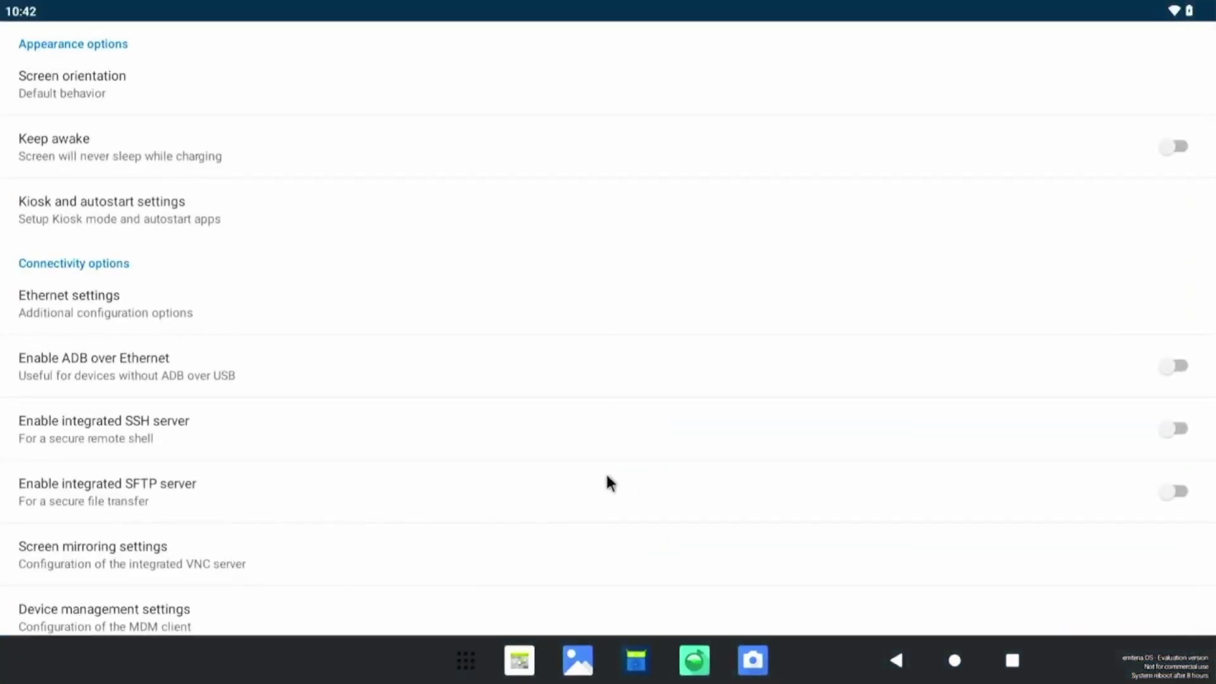
# Run Check for updates under Update options, confirming v13.4.0 is up to date.
pyautogui.scroll(-1, 437, 291)
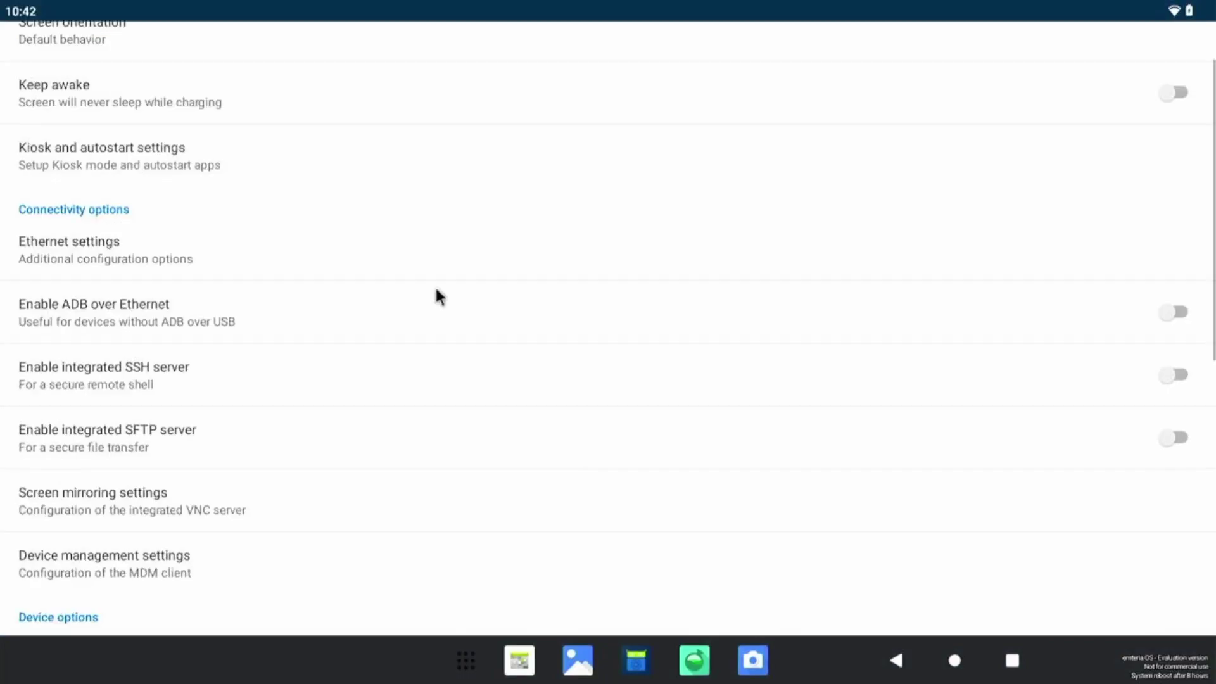
pyautogui.scroll(-1, 436, 291)
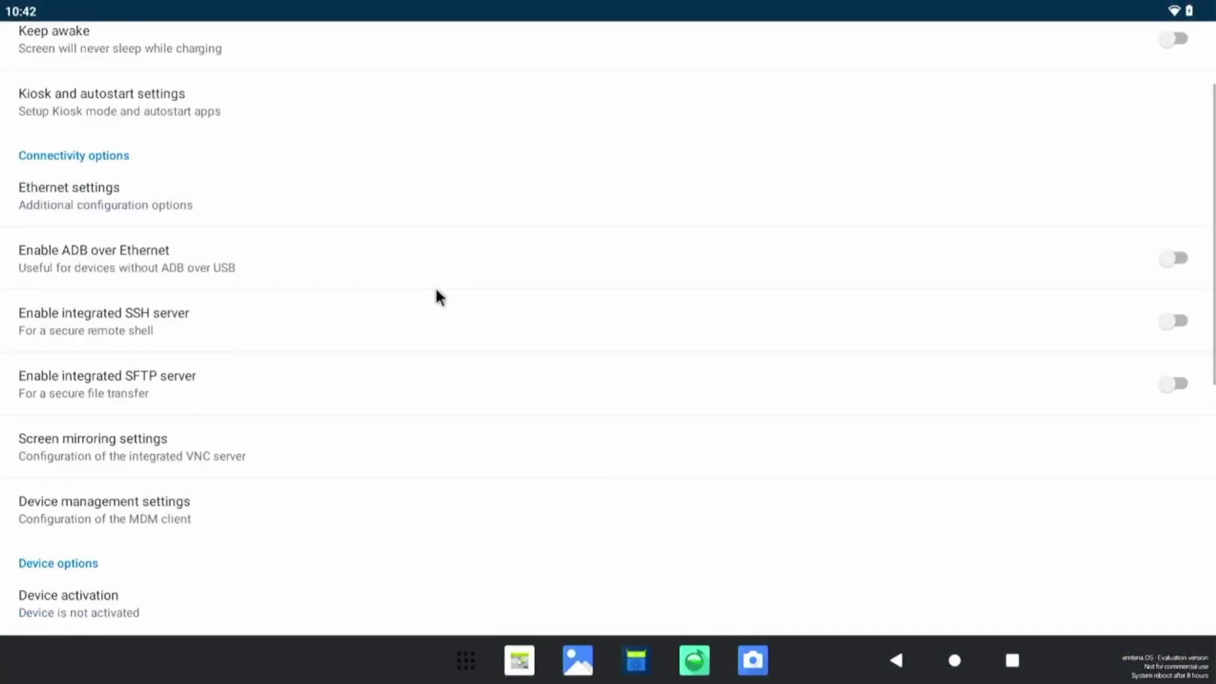
pyautogui.scroll(1, 437, 292)
pyautogui.scroll(-1, 437, 291)
pyautogui.scroll(-1, 436, 291)
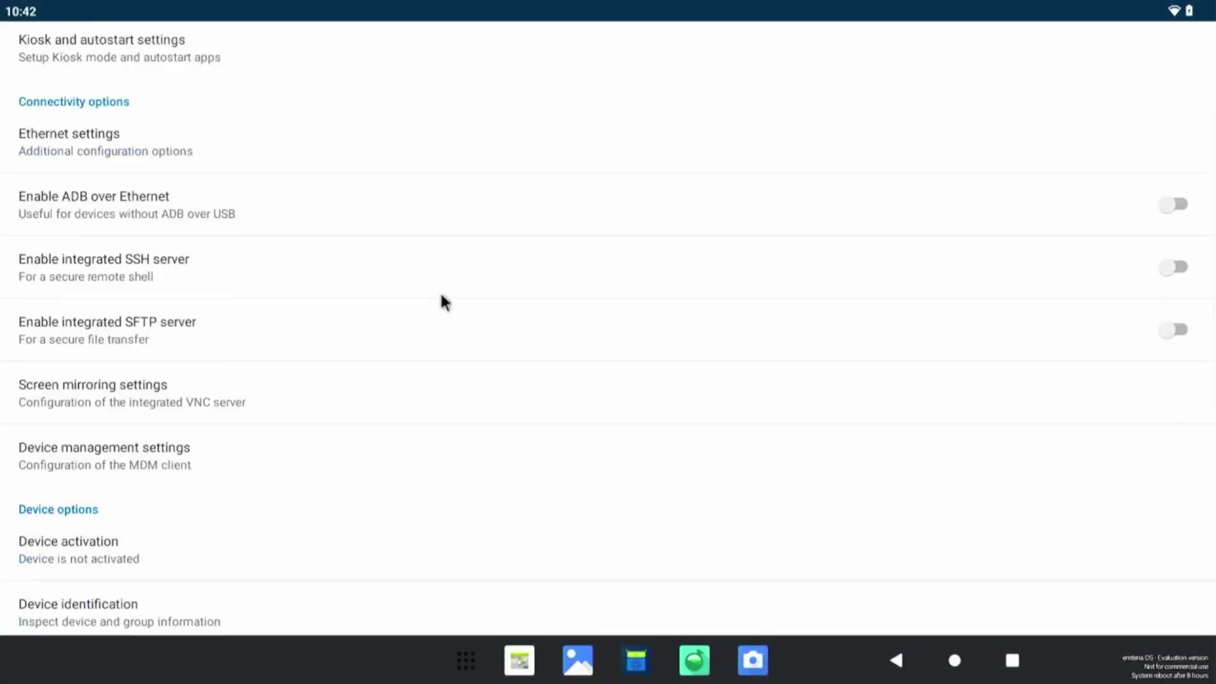
pyautogui.scroll(-1, 445, 303)
pyautogui.scroll(-1, 445, 302)
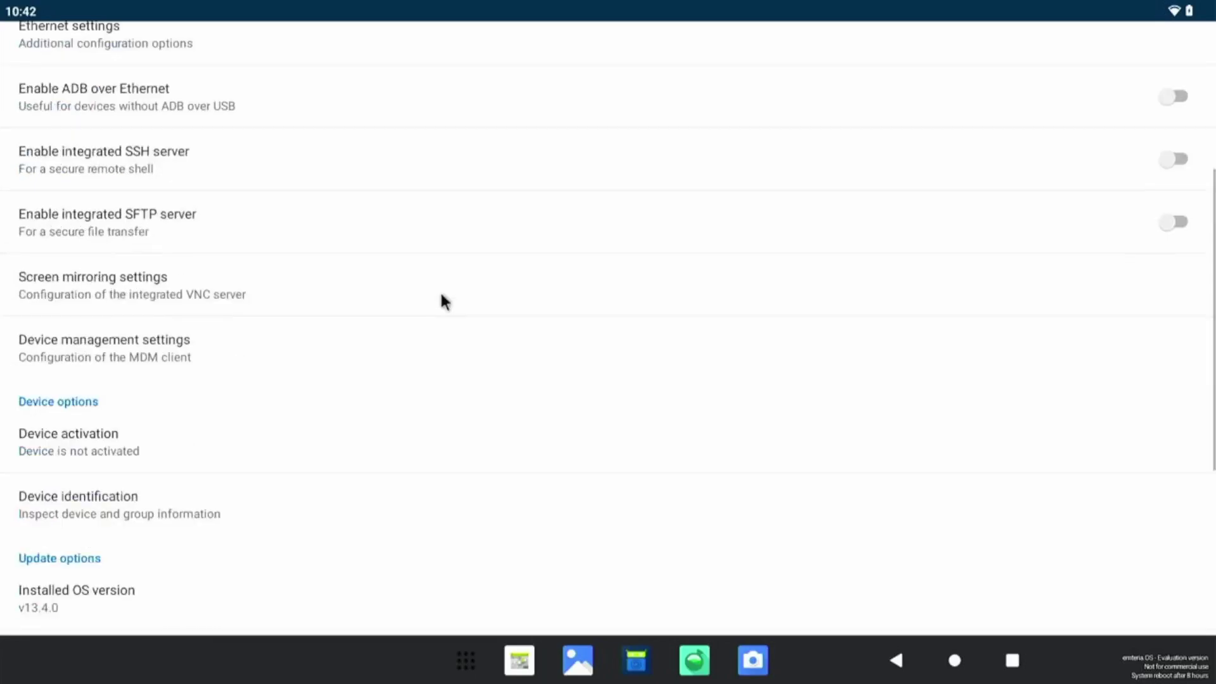
pyautogui.scroll(-1, 446, 303)
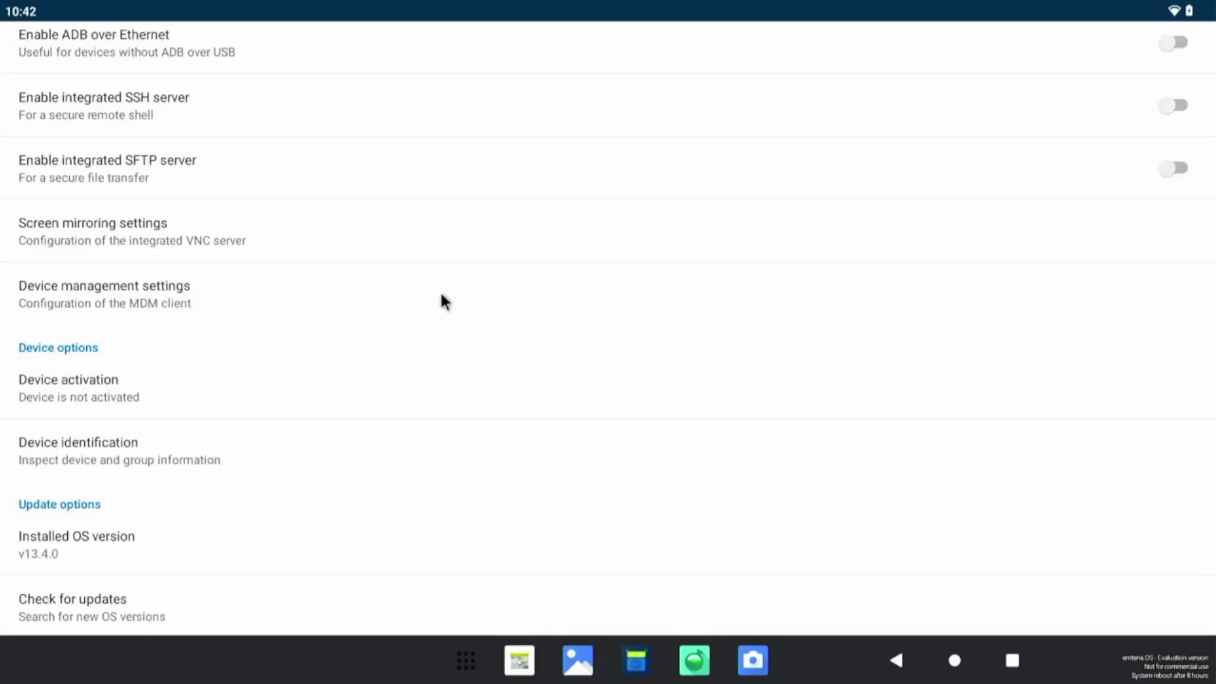
pyautogui.click(131, 616)
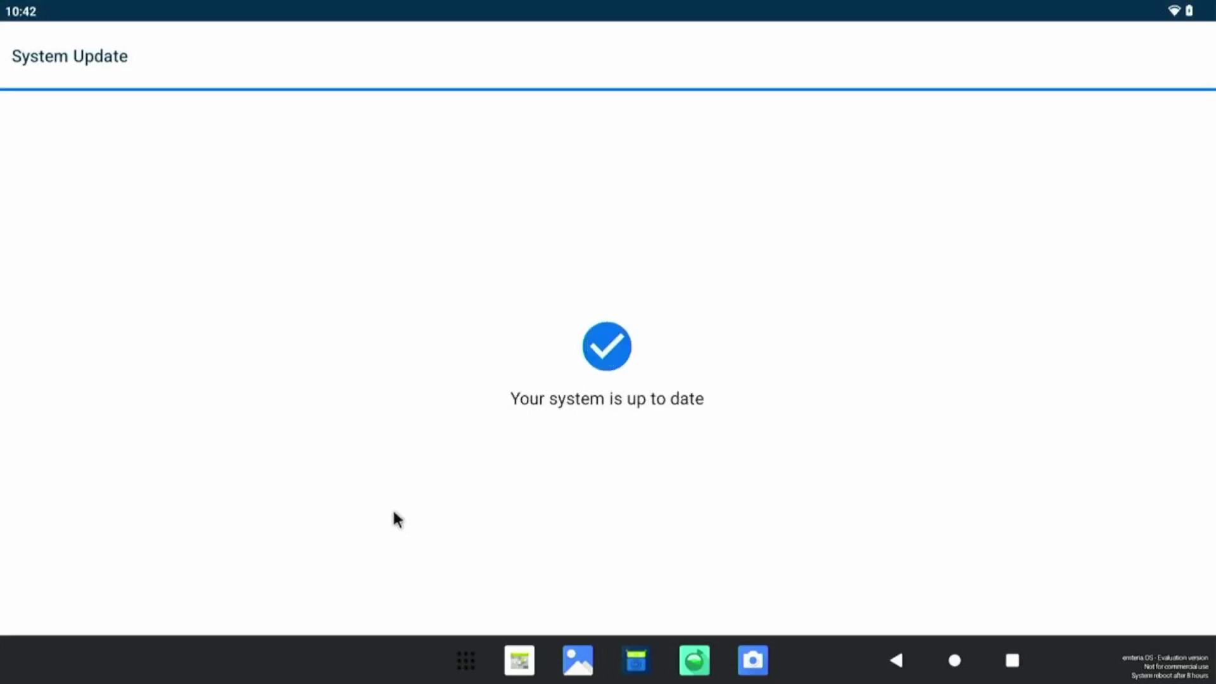
# Launch F-Droid, dismiss its notification permission prompt, and show the Categories page.
pyautogui.click(469, 664)
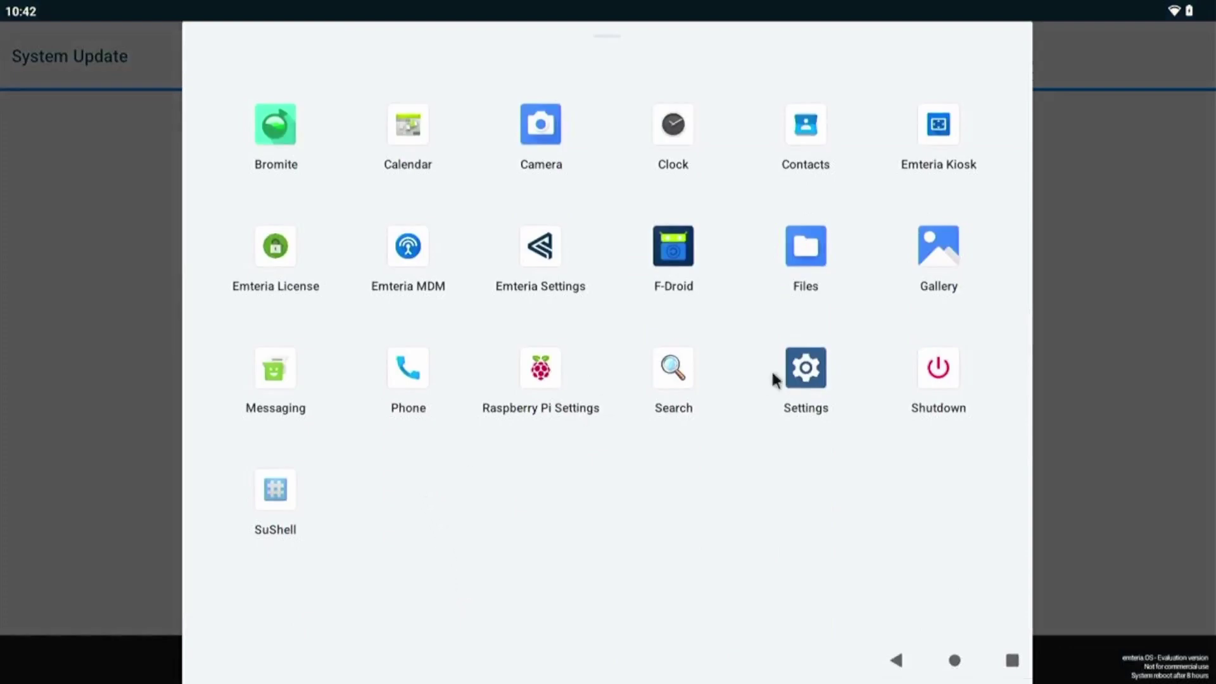
pyautogui.click(680, 253)
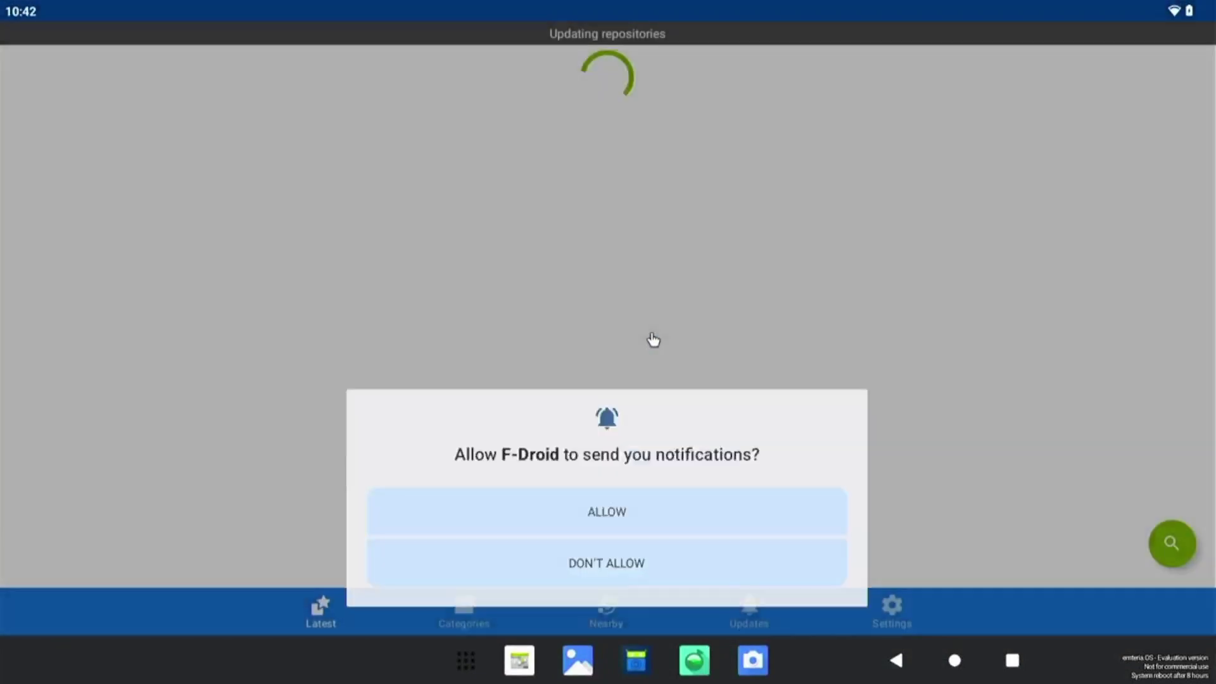
pyautogui.click(652, 334)
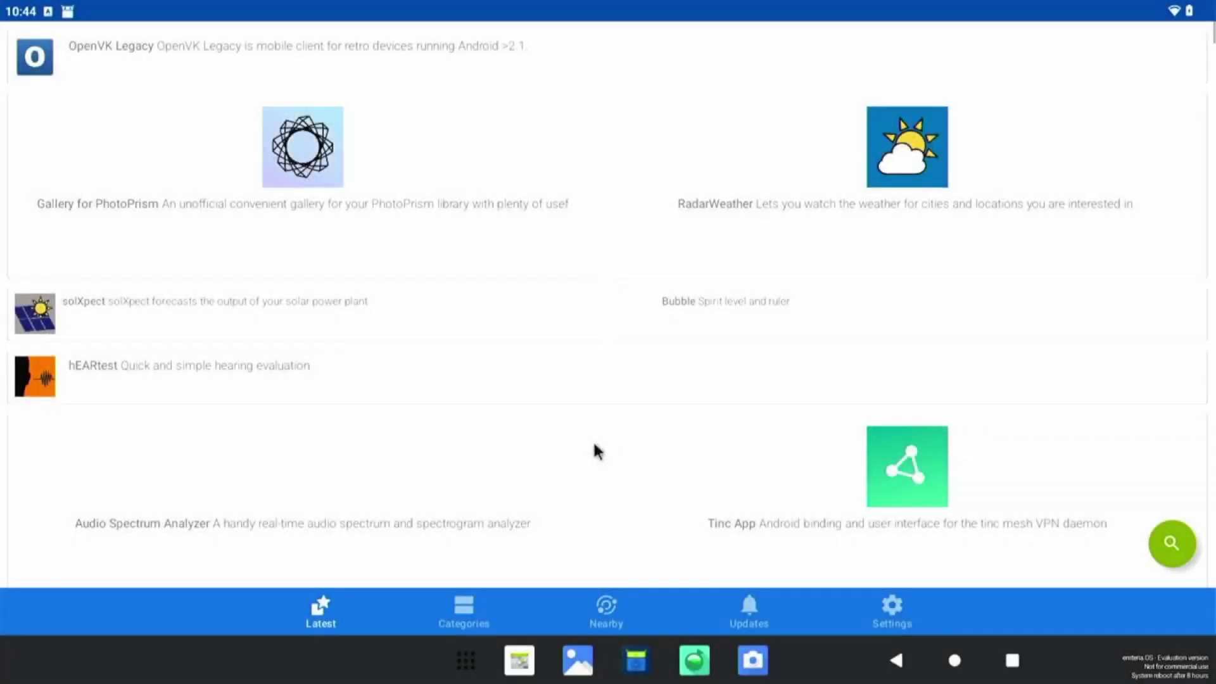
pyautogui.scroll(-3, 352, 329)
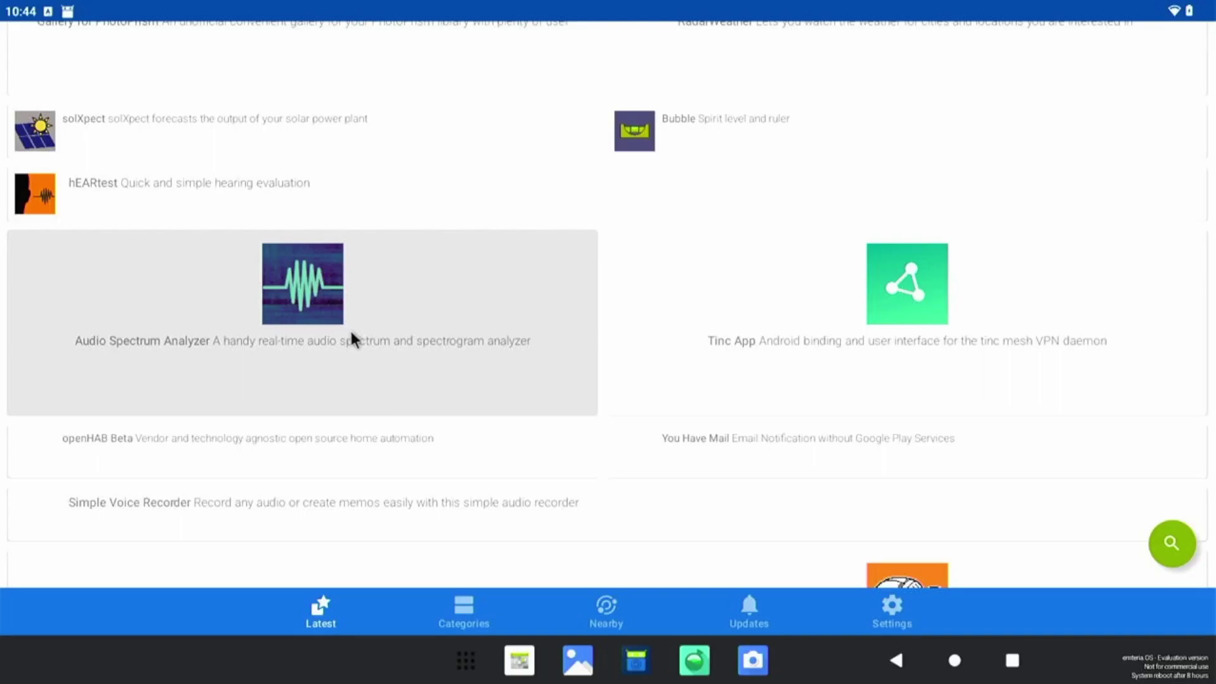
pyautogui.click(464, 620)
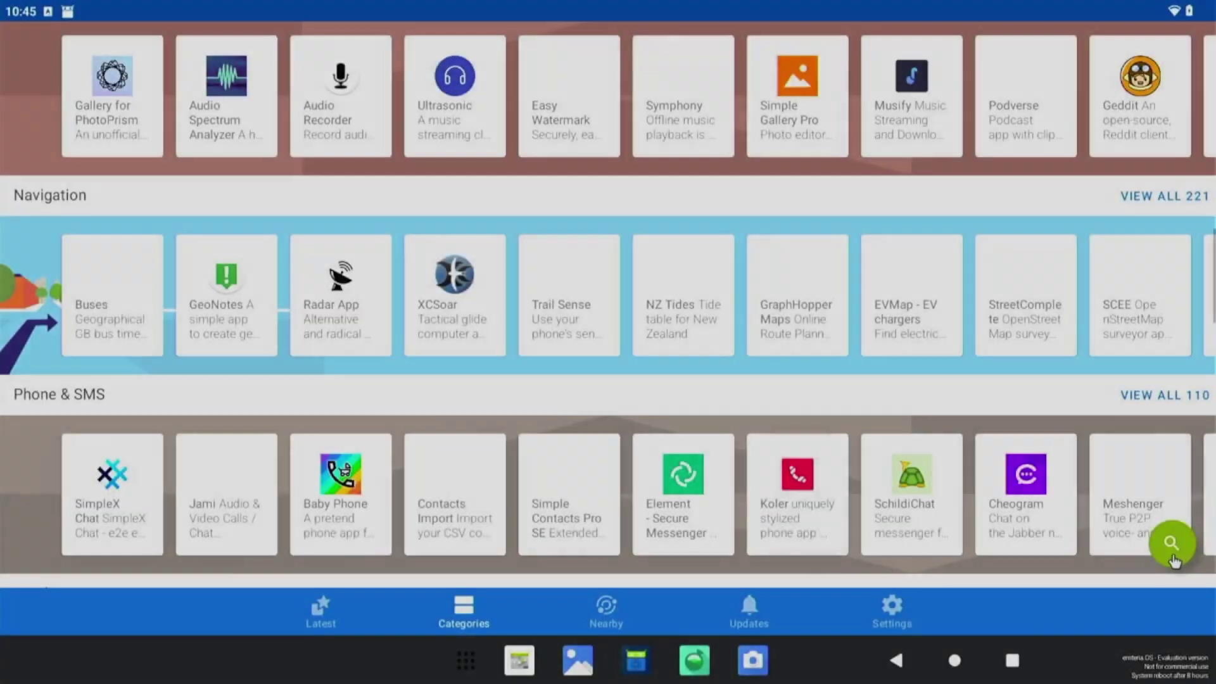
# Search F-Droid's app catalogue for 'vlc'.
pyautogui.click(1174, 561)
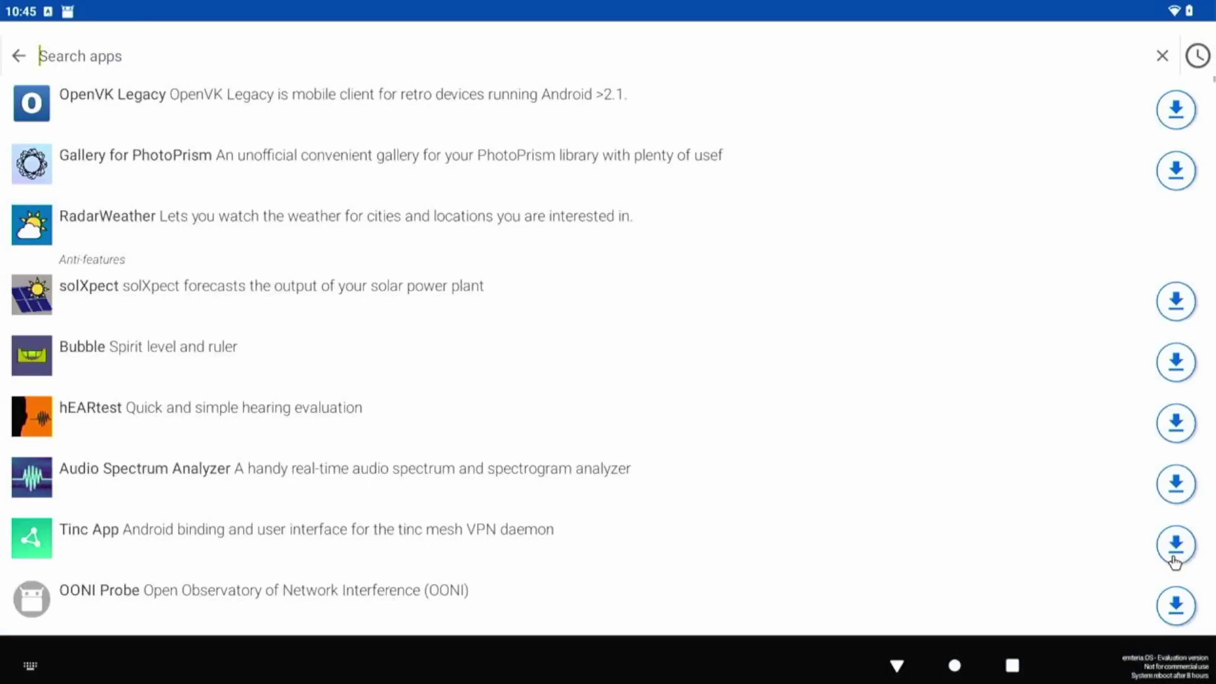
pyautogui.write('vlc')
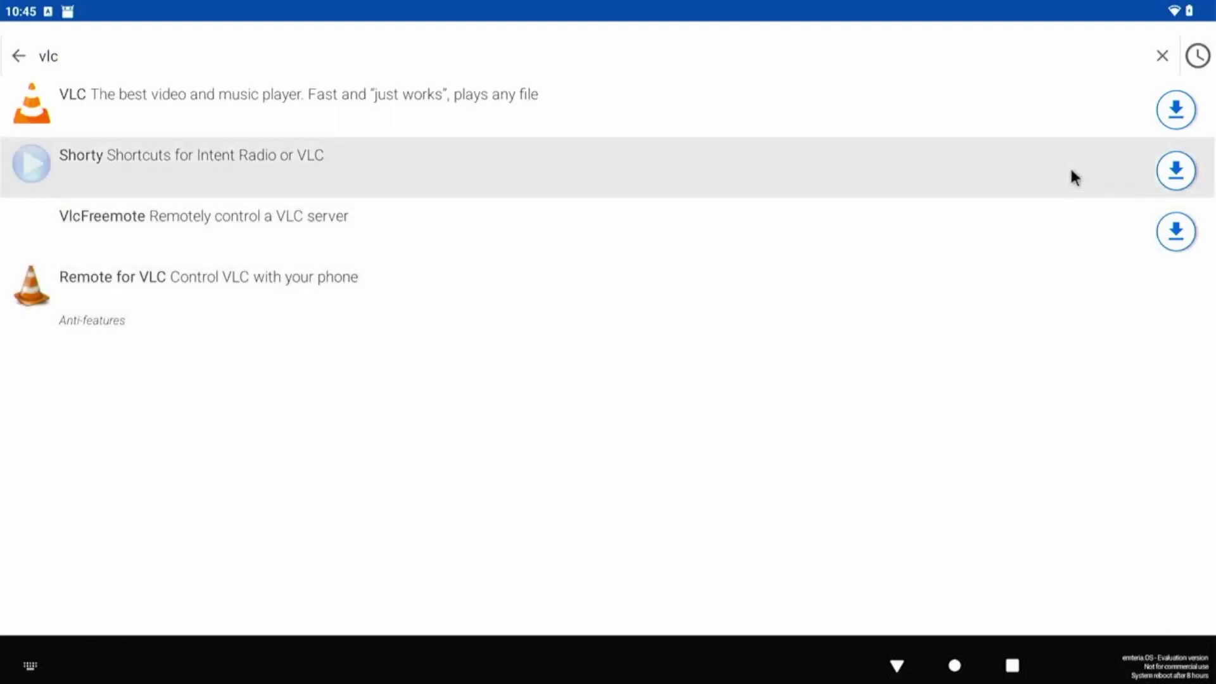
# Install VLC after allowing F-Droid to install apps from this source, returning to the vlc results.
pyautogui.click(1175, 109)
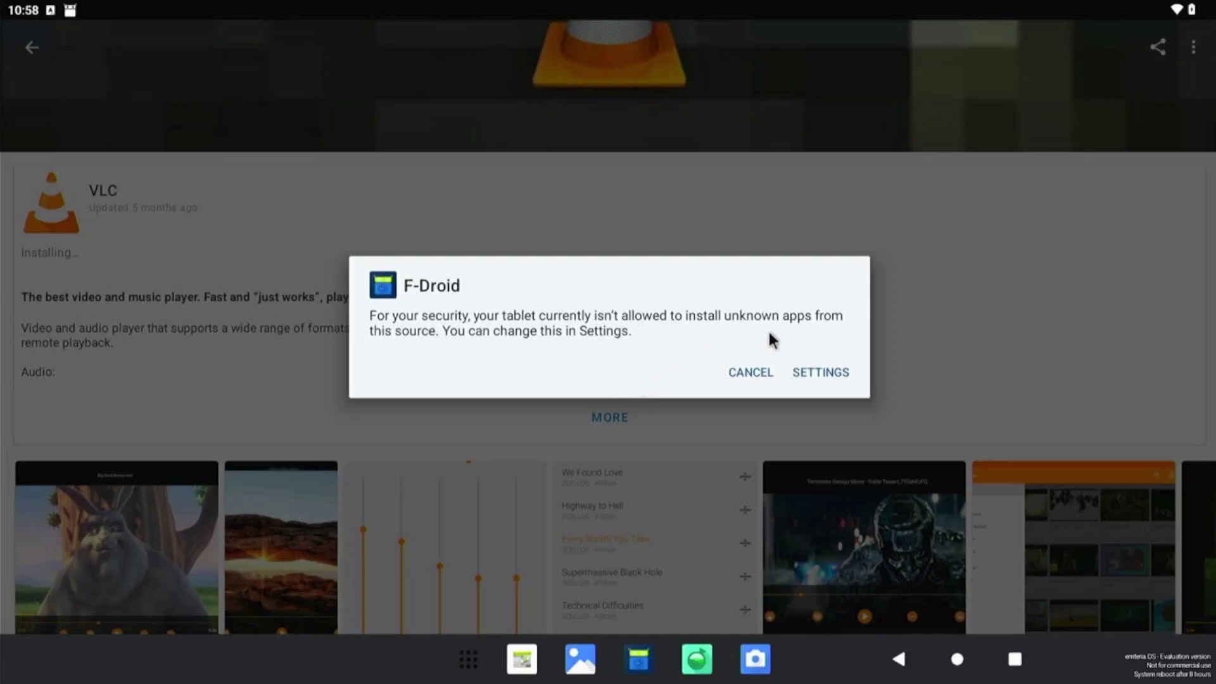
pyautogui.click(807, 372)
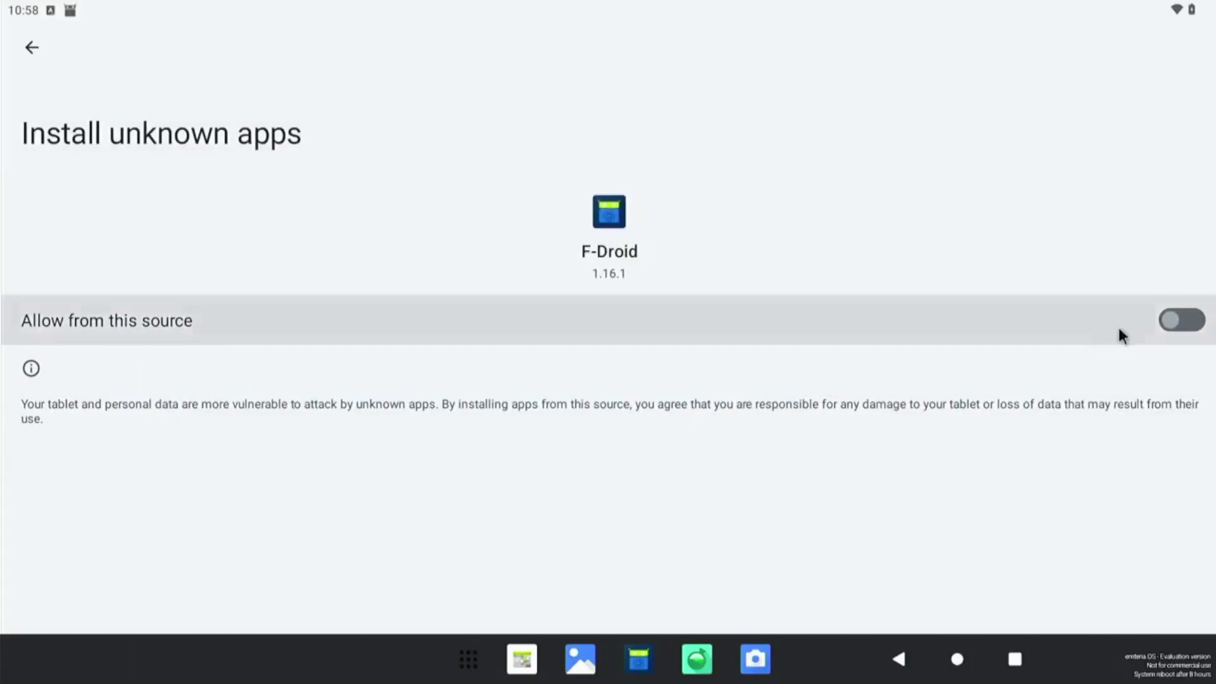
pyautogui.click(1187, 323)
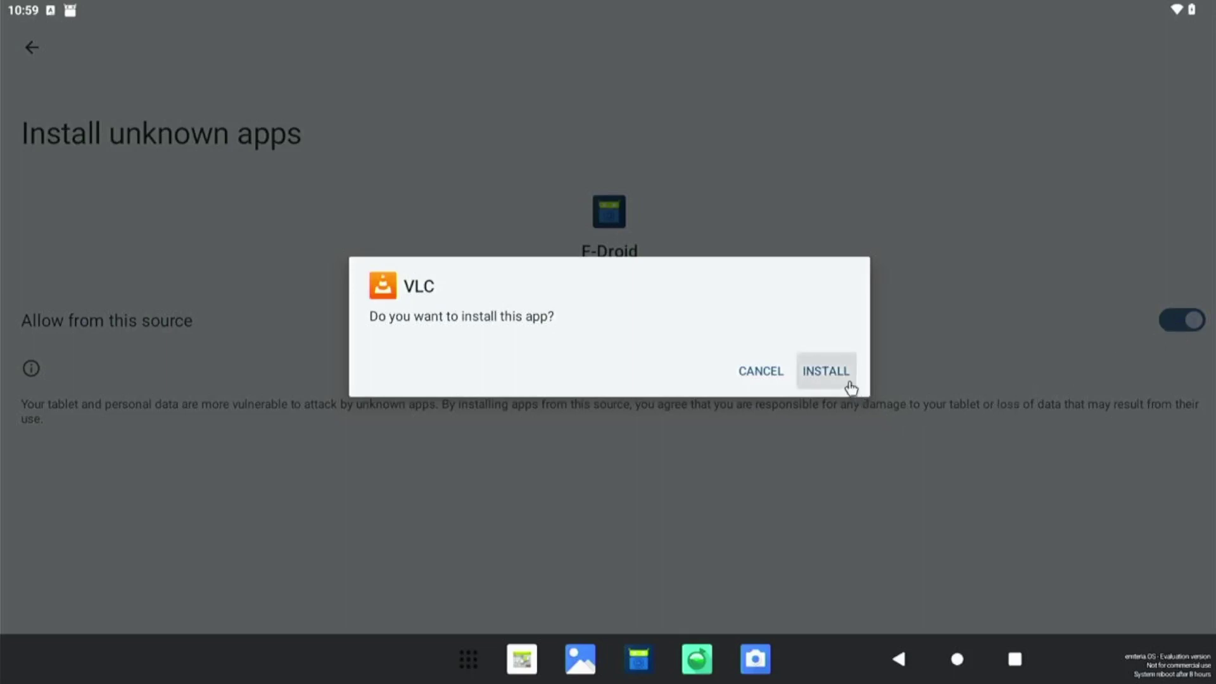
pyautogui.click(843, 377)
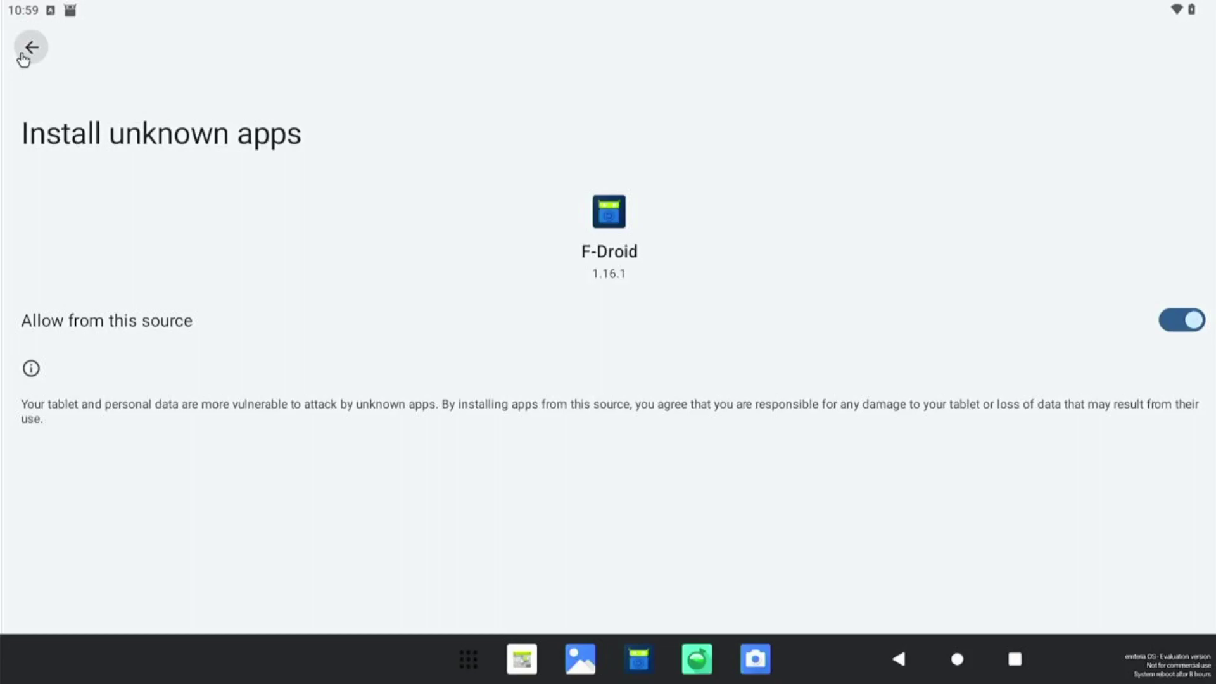
pyautogui.click(23, 58)
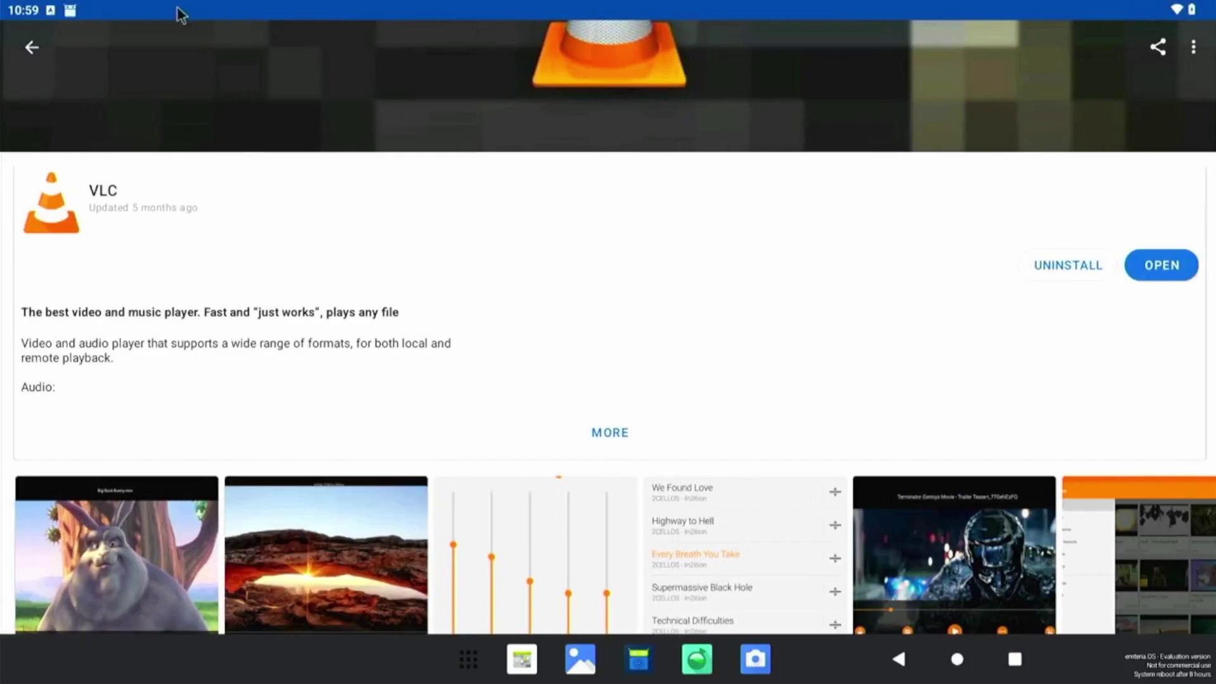
pyautogui.click(32, 50)
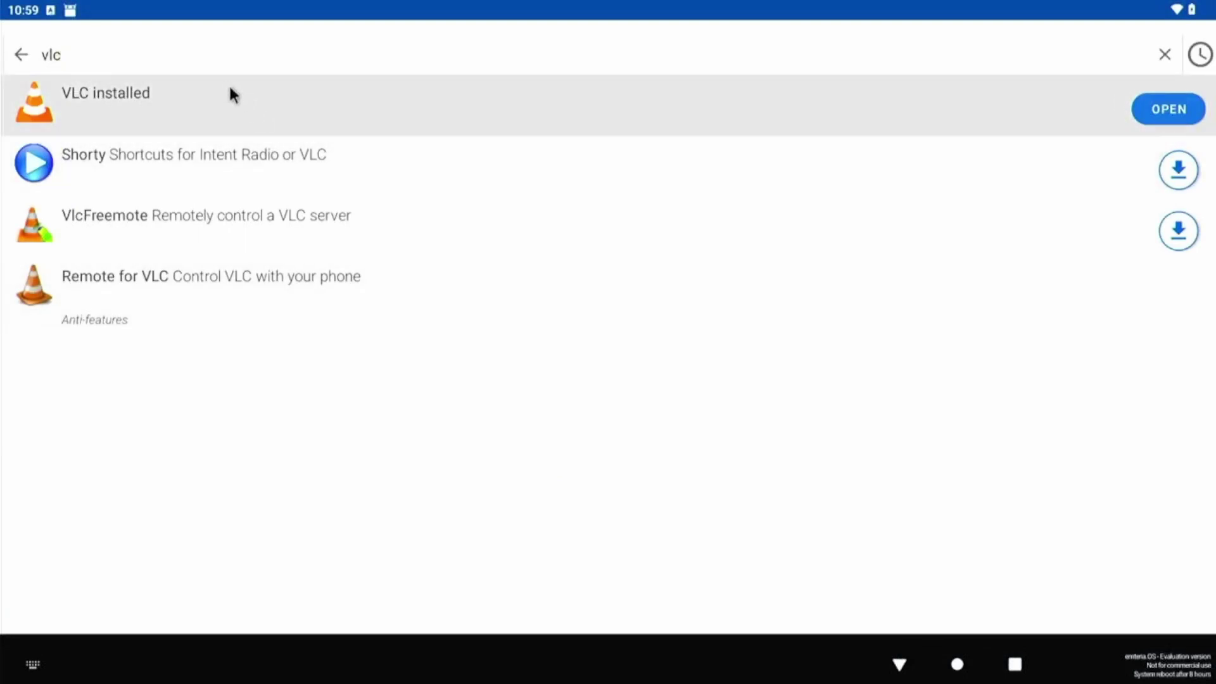
# Search F-Droid in turn for 'youtube', 'firefox' and 'chrome', then exit to the app drawer.
pyautogui.press('BackSpace')
pyautogui.press('BackSpace')
pyautogui.press('BackSpace')
pyautogui.write('youtube')
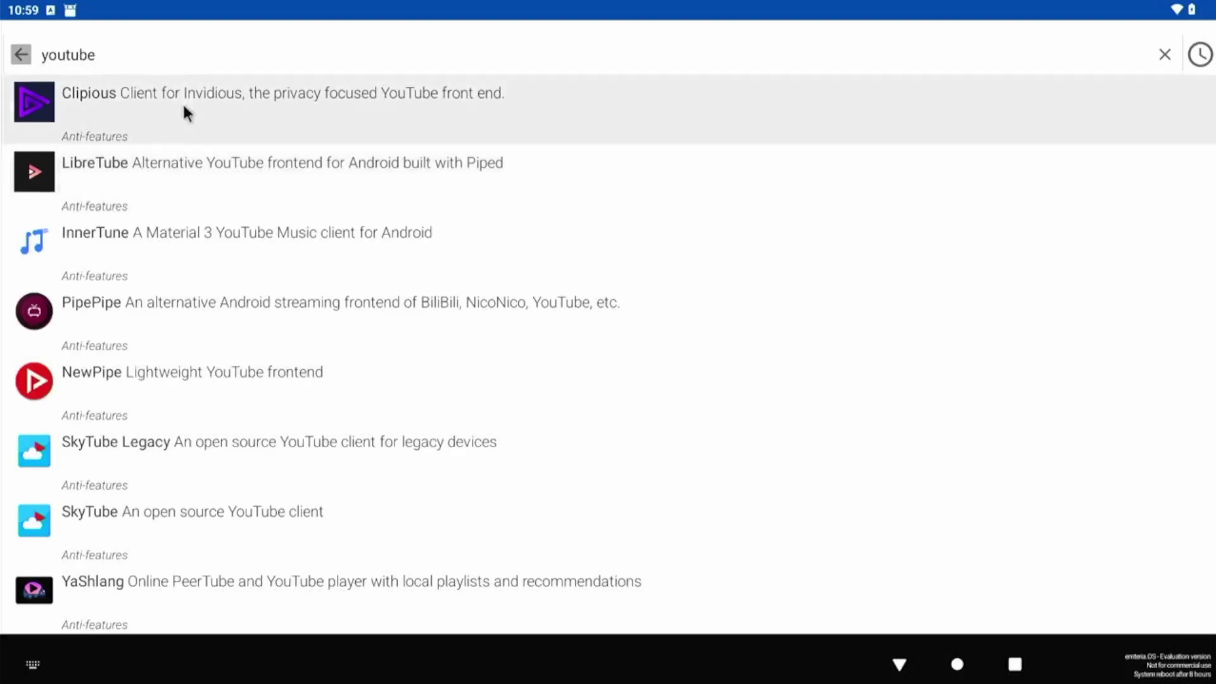
pyautogui.click(150, 69)
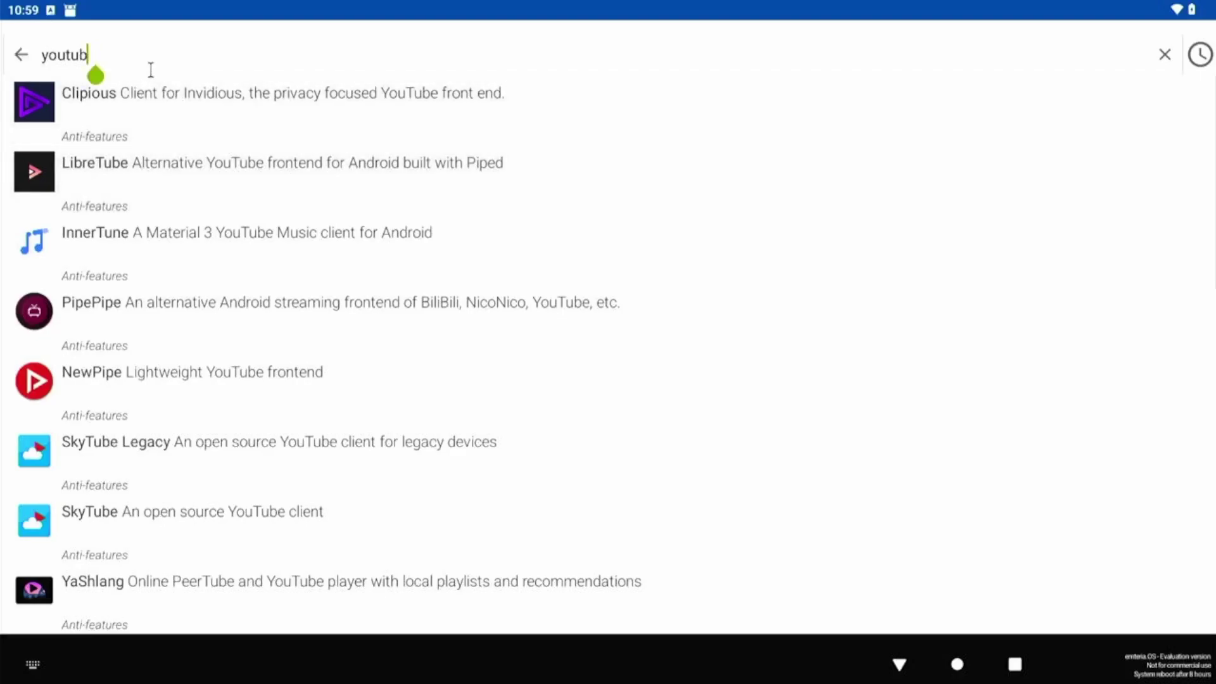
pyautogui.press('BackSpace')
pyautogui.press('BackSpace')
pyautogui.press('BackSpace')
pyautogui.press('BackSpace')
pyautogui.press('BackSpace')
pyautogui.write('firefox')
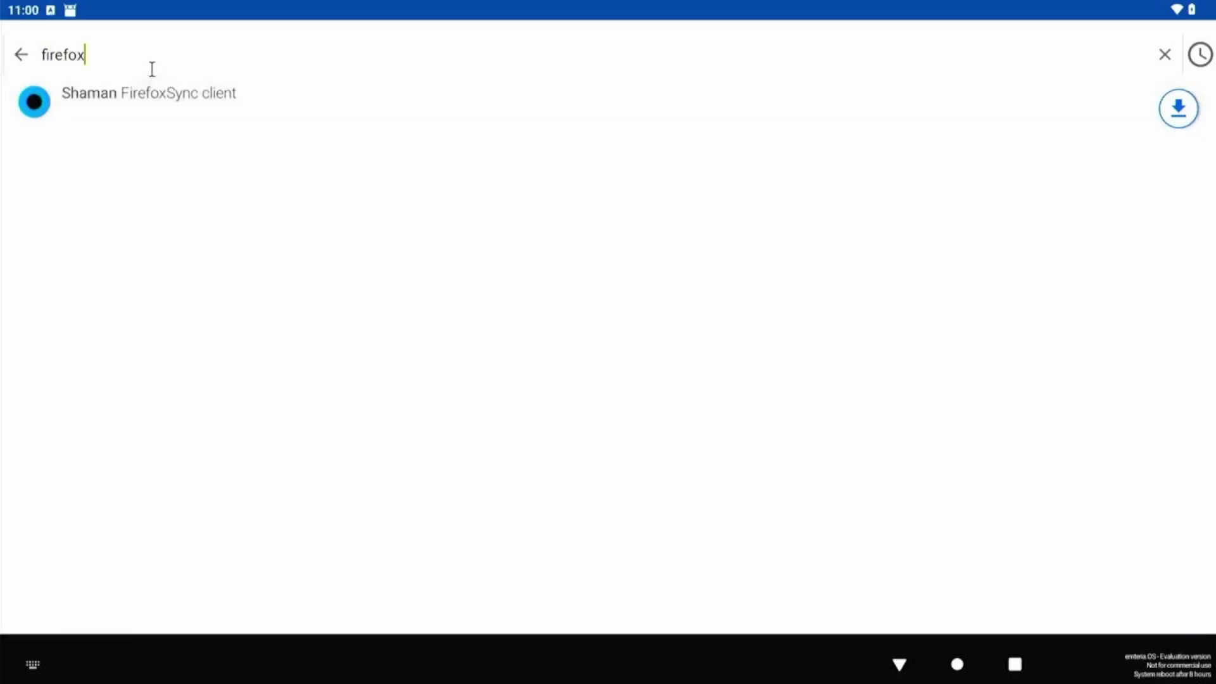
pyautogui.press('BackSpace')
pyautogui.press('BackSpace')
pyautogui.press('BackSpace')
pyautogui.press('BackSpace')
pyautogui.press('BackSpace')
pyautogui.write('chrome')
pyautogui.press('BackSpace')
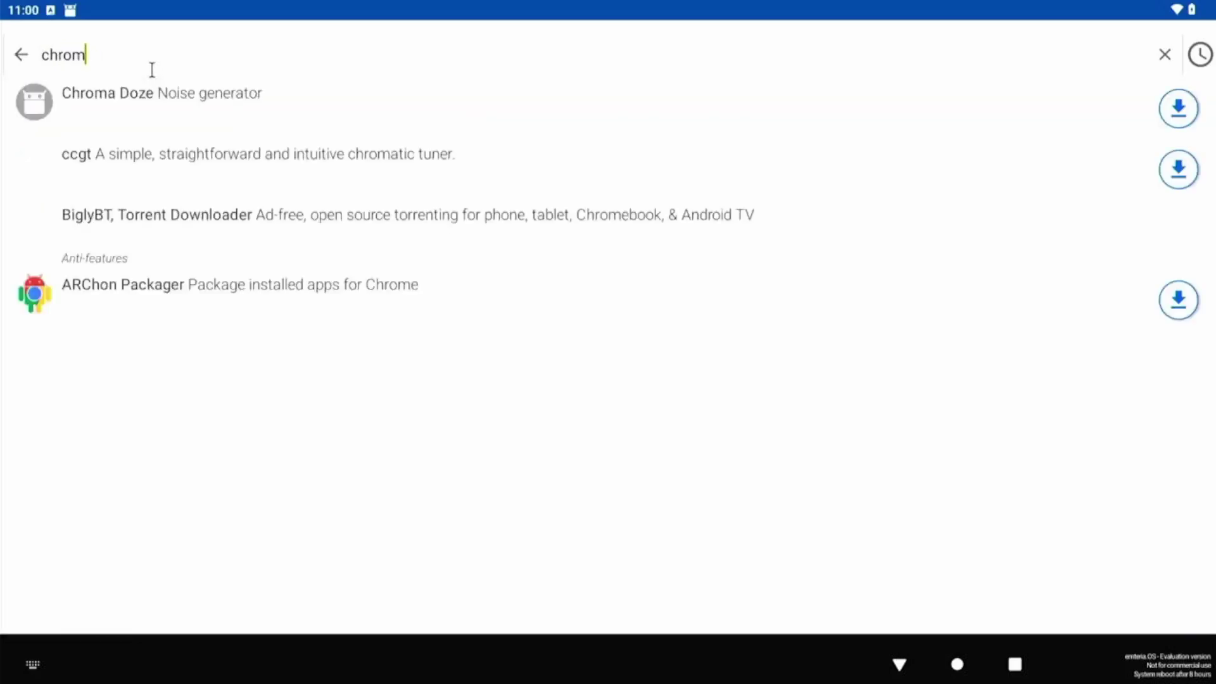
pyautogui.press('Escape')
pyautogui.press('super')
# Launch Bromite and play the OMG2 Official Trailer from YouTube's mobile home page.
pyautogui.click(274, 135)
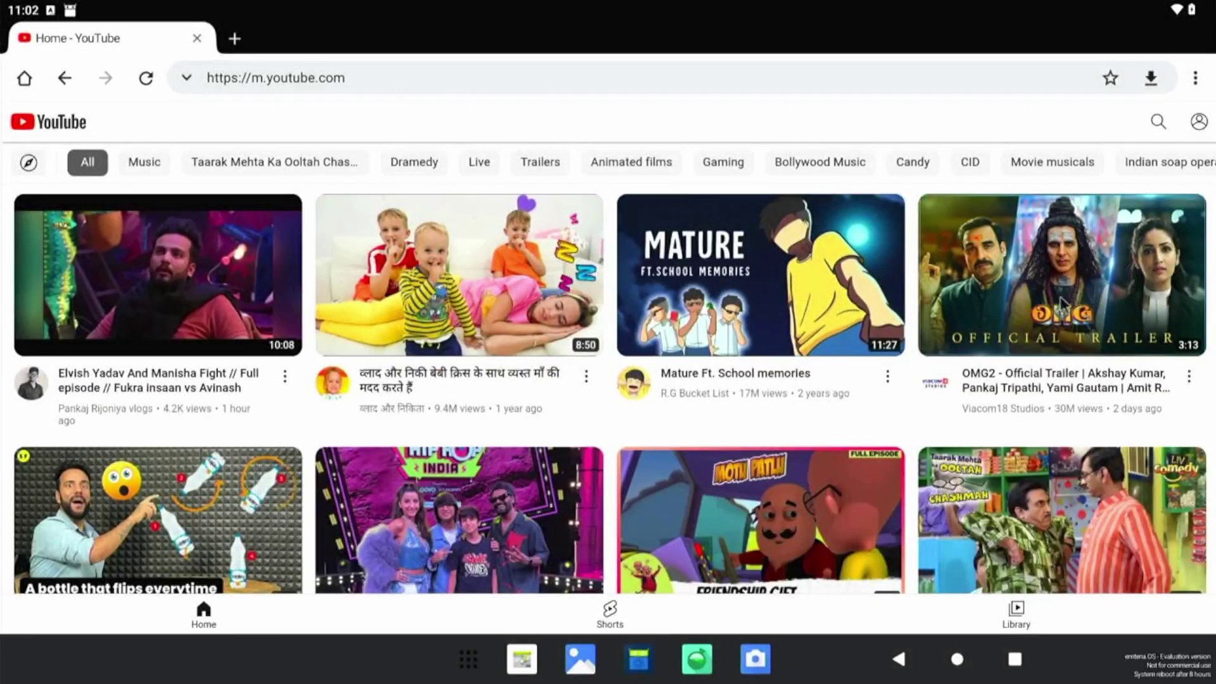
pyautogui.click(928, 337)
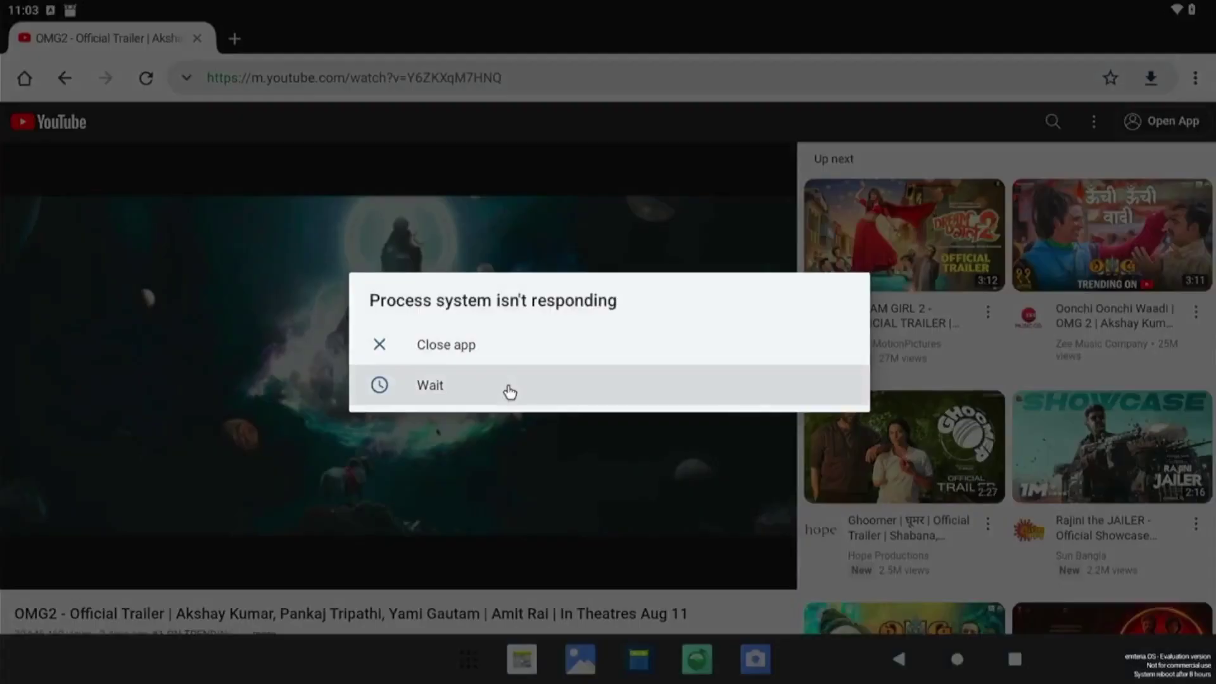